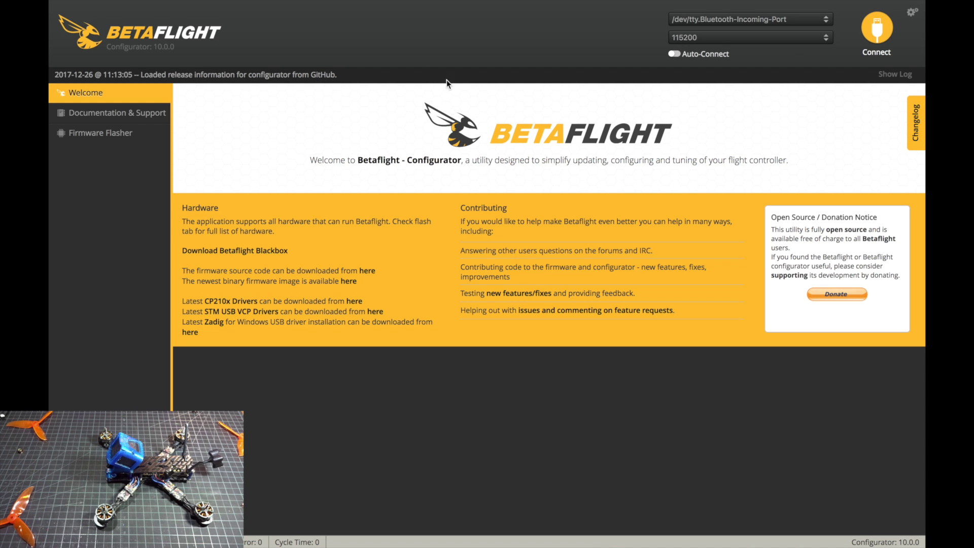
In the firmware flasher, choose the BETAFLIGHTF4 board and the stable 3.2.3 firmware version dated 11-12-2017.
click(126, 133)
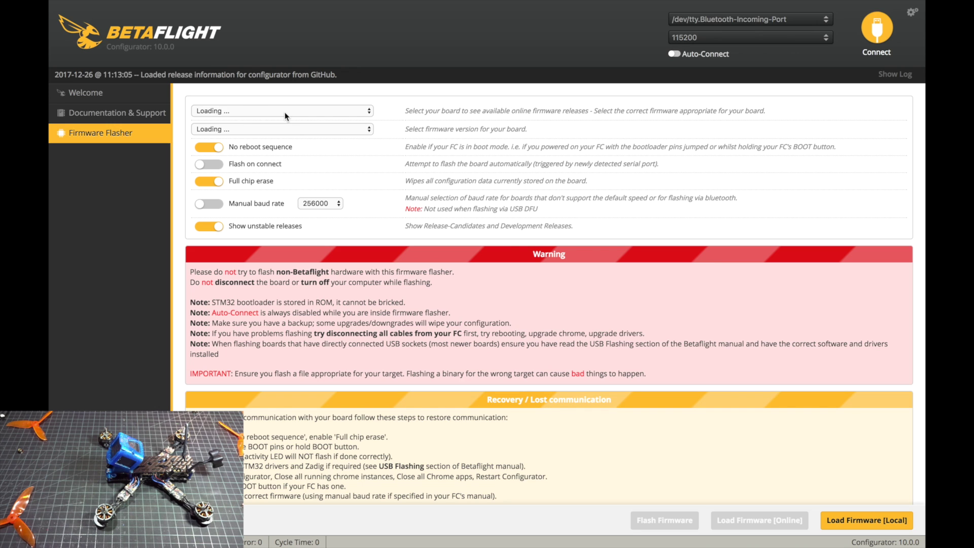
click(284, 112)
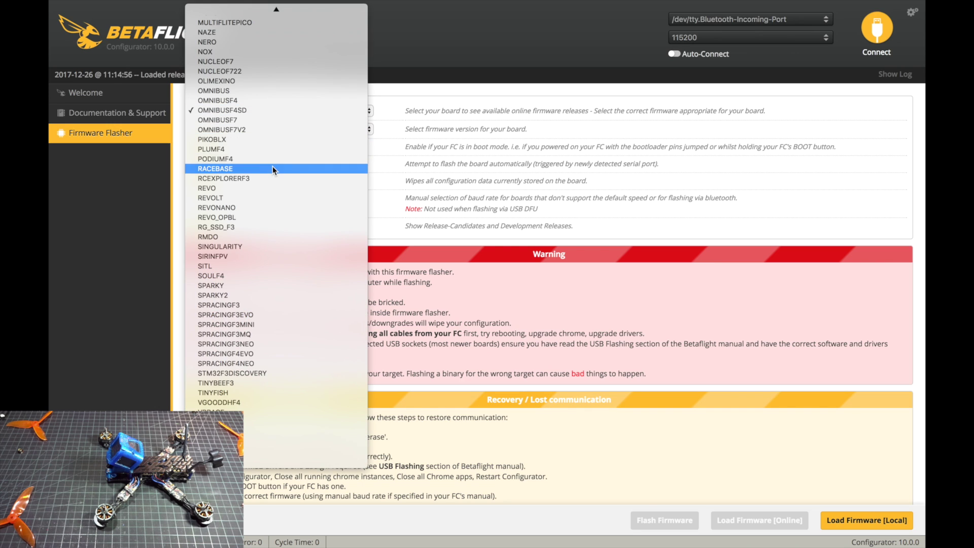
scroll(272, 170, up, 10)
scroll(272, 166, up, 15)
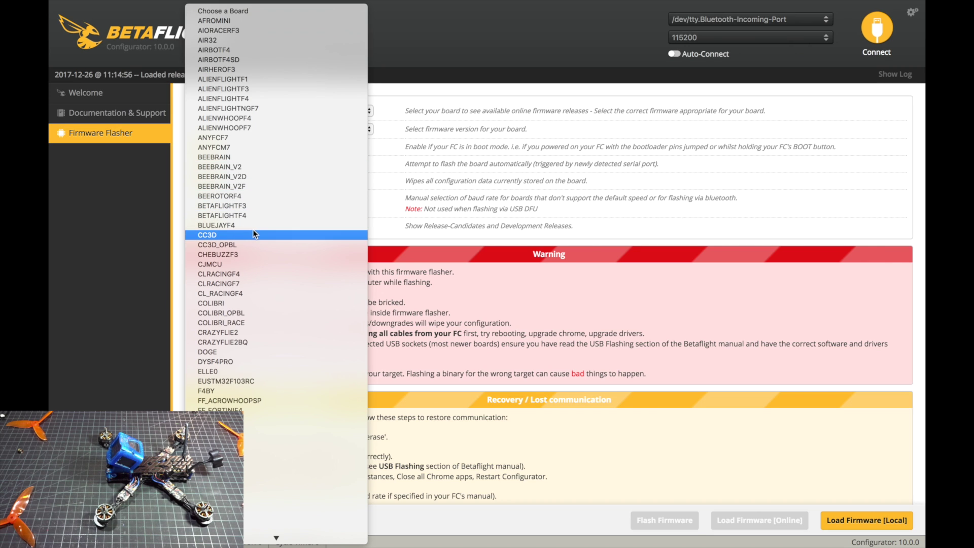
click(266, 216)
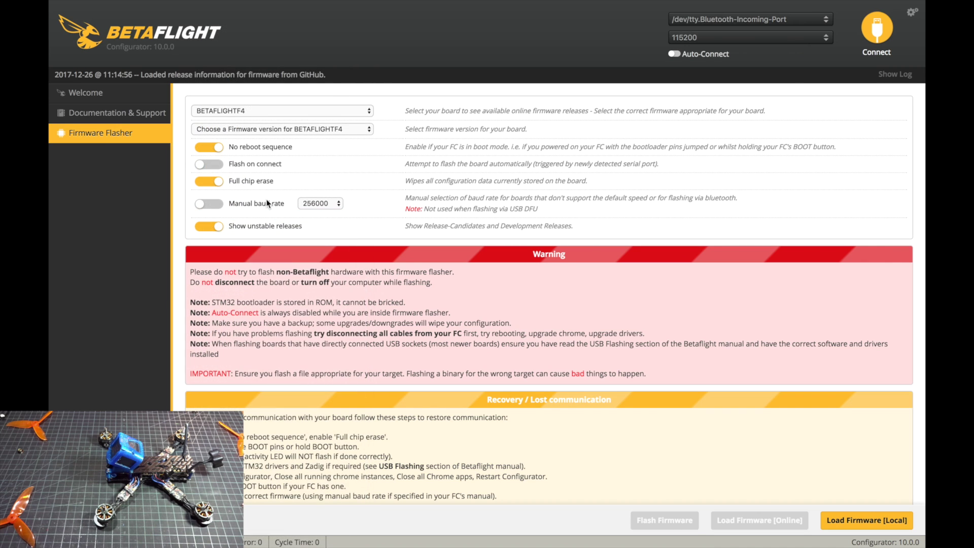
click(260, 129)
click(269, 138)
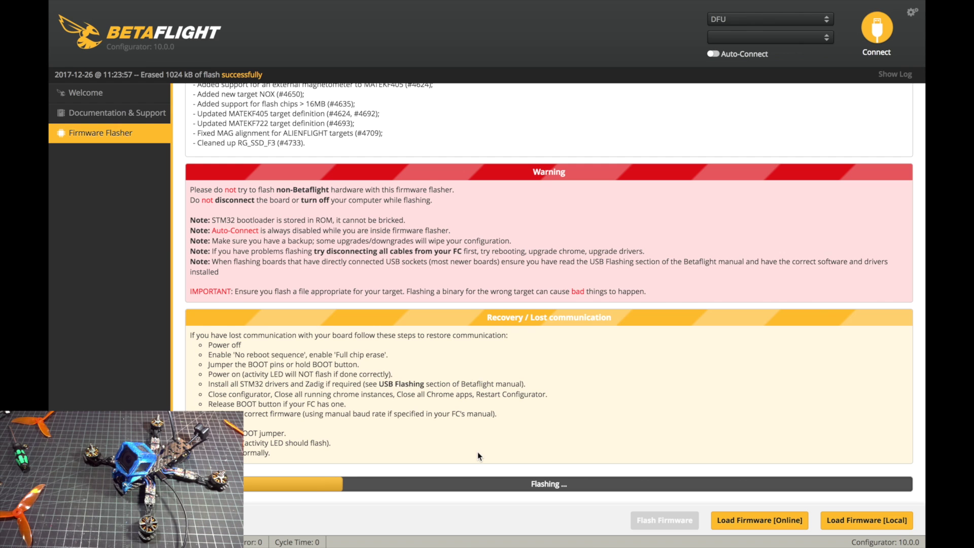
scroll(476, 451, up, 5)
scroll(416, 330, up, 5)
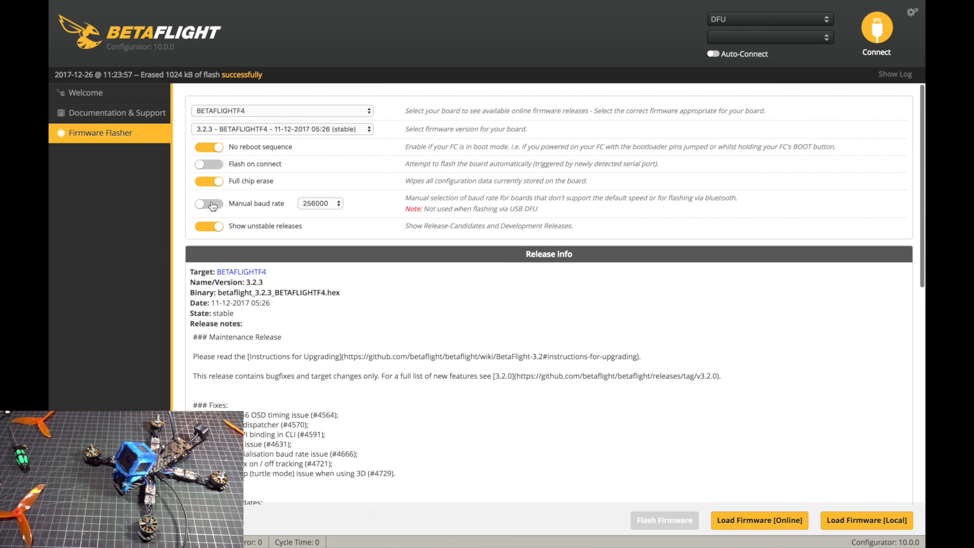
scroll(518, 348, down, 10)
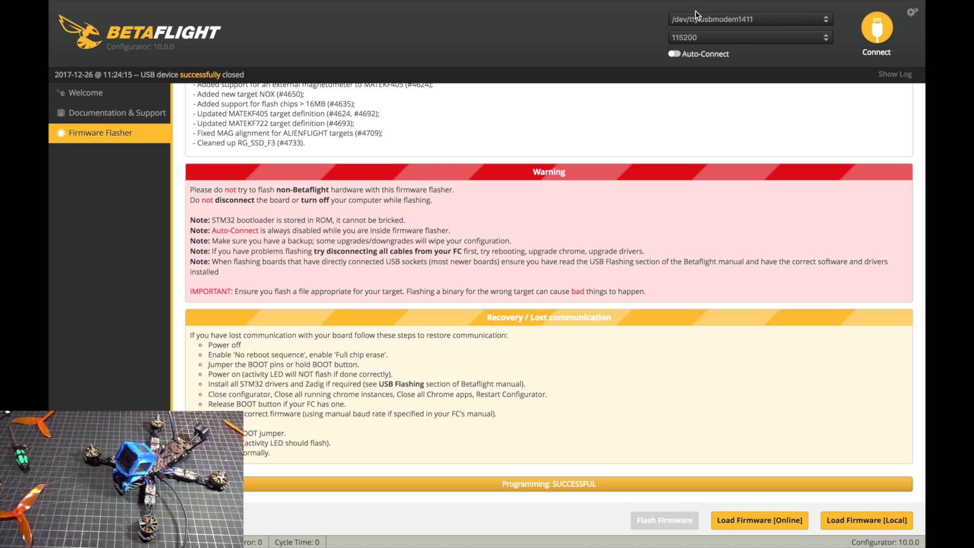
Connect to the flight controller on /dev/tty.usbmodem1411 at 115200 baud and calibrate its accelerometer.
click(166, 97)
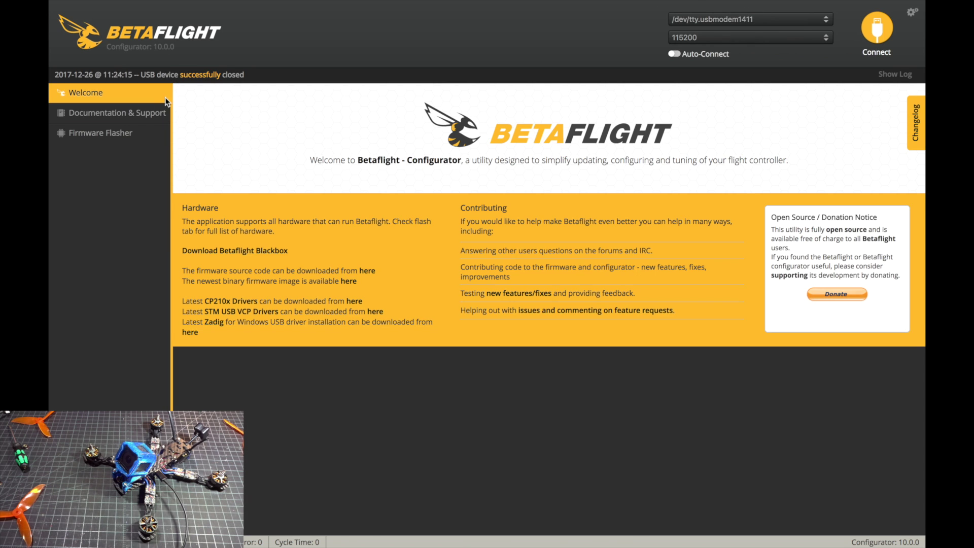
click(878, 27)
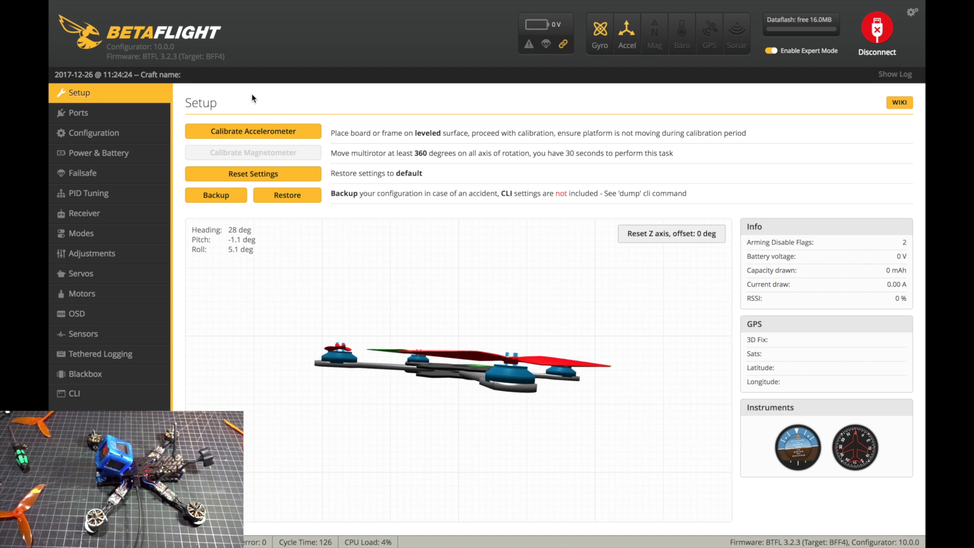
click(264, 133)
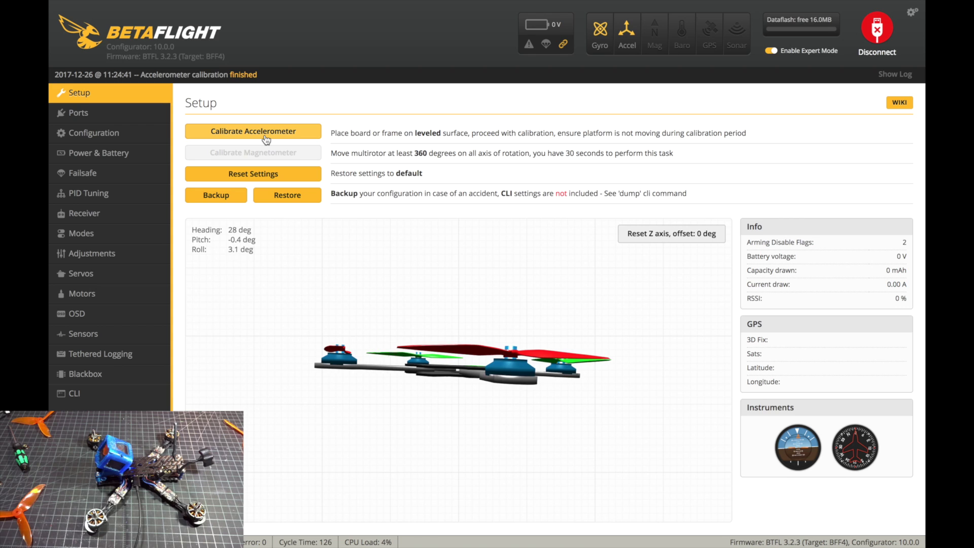
Check the serial port assignments, and enable reversed motor direction for the Quad X mixer.
click(145, 116)
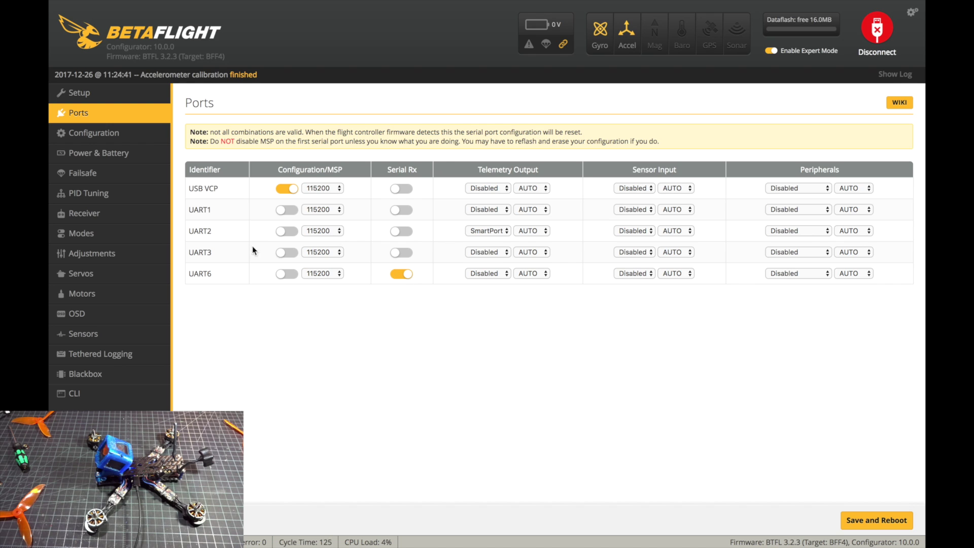
click(106, 131)
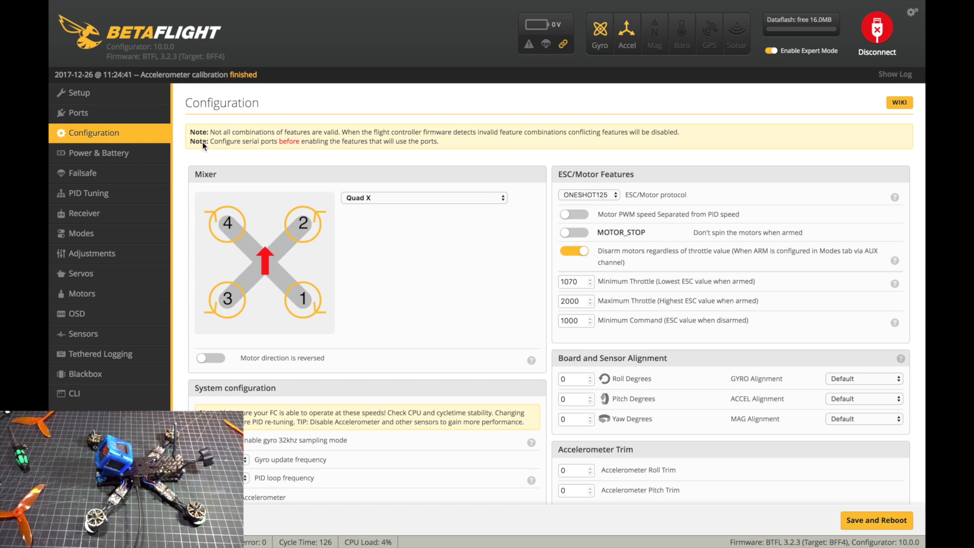
scroll(511, 214, down, 2)
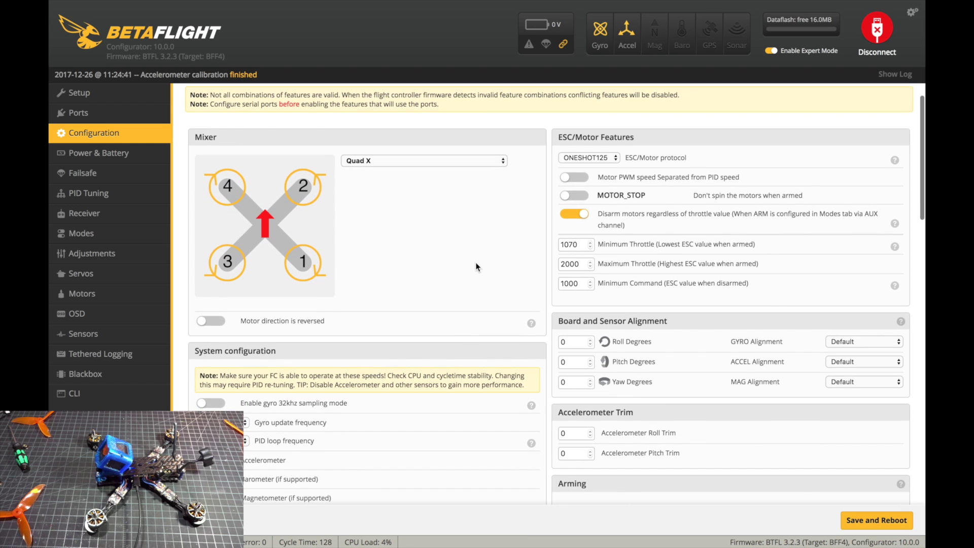
click(213, 321)
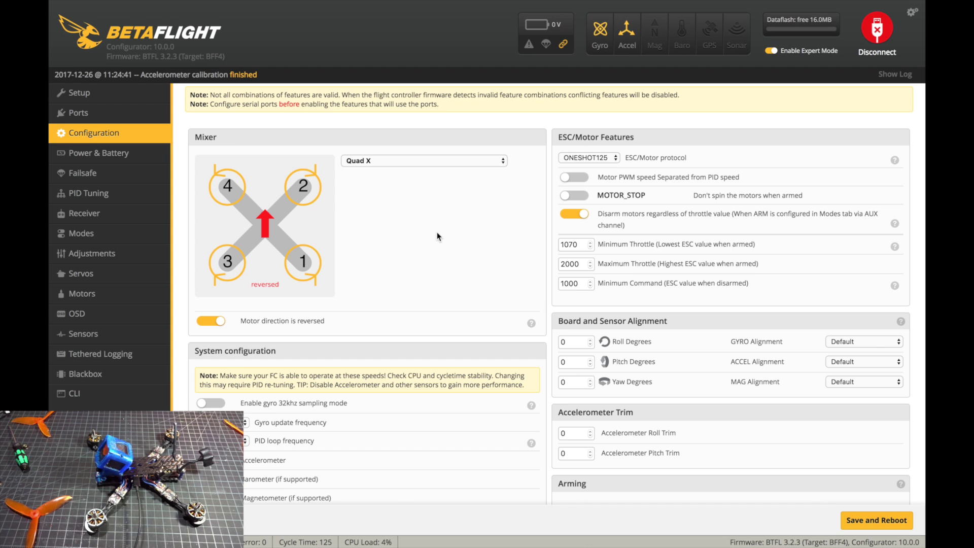
Set the ESC/motor protocol to DSHOT1200 and the motor idle throttle value to 3 percent.
scroll(487, 245, up, 1)
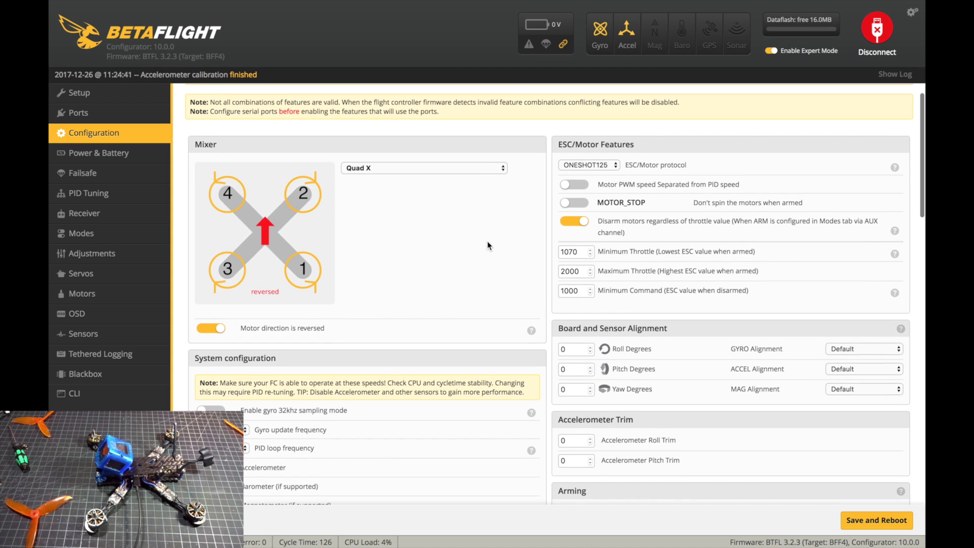
click(591, 165)
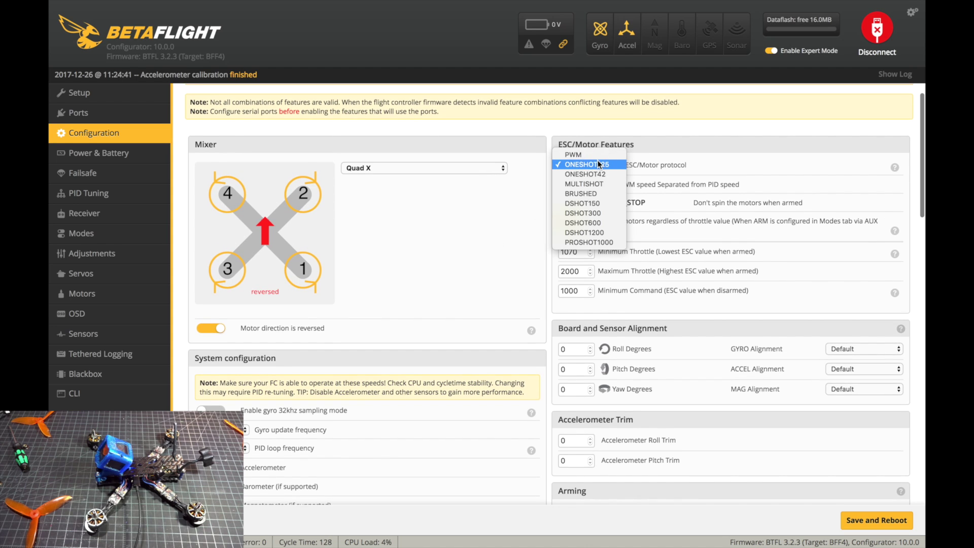
click(598, 233)
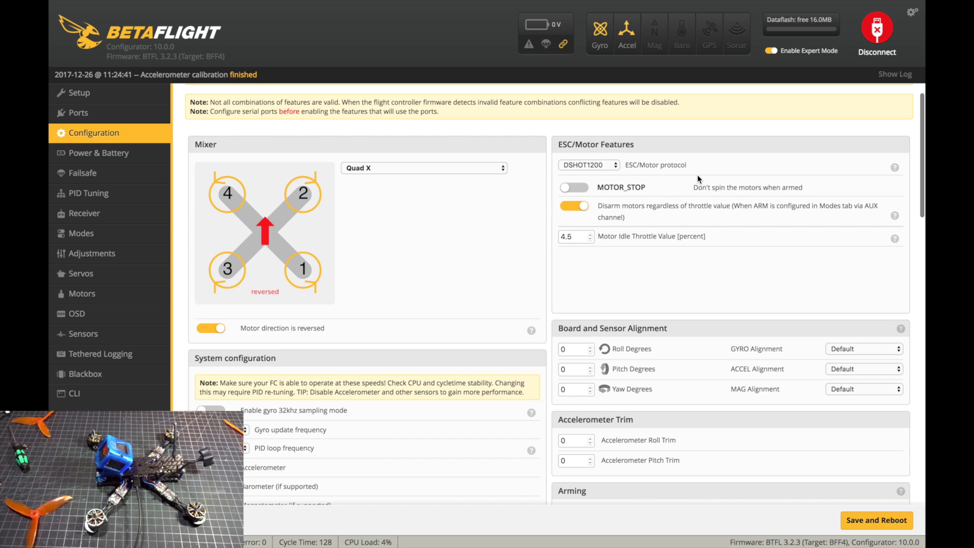
double_click(567, 237)
text(3)
Set the PID loop frequency to 8 kHz and disable the barometer in the system configuration.
scroll(678, 299, down, 5)
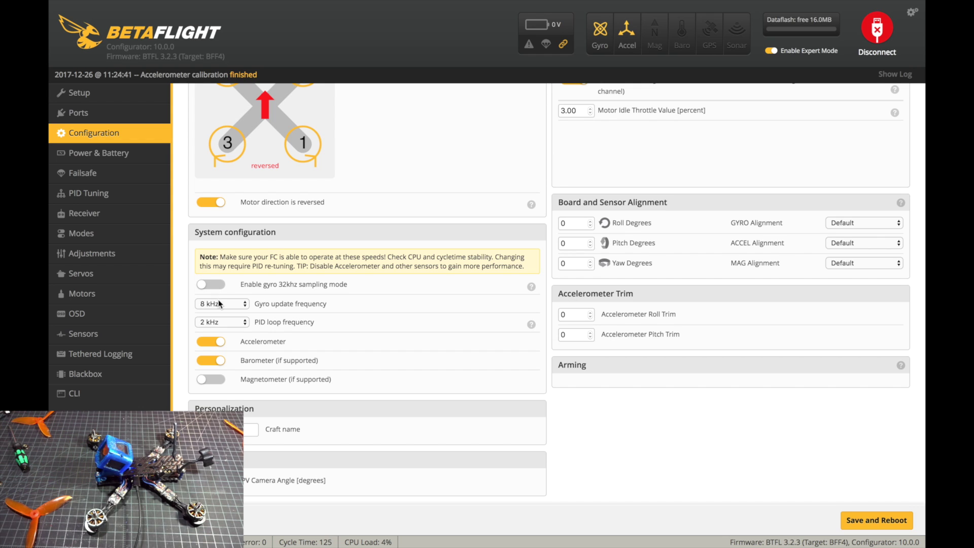
click(227, 323)
click(212, 293)
click(214, 360)
Name the craft "Acrolite 230" in the personalization settings.
scroll(468, 314, down, 1)
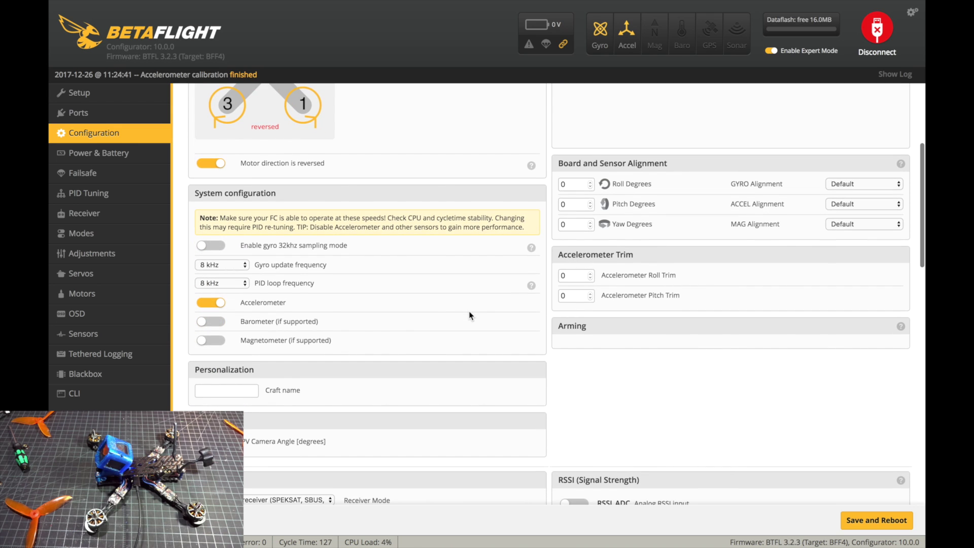
scroll(554, 309, down, 1)
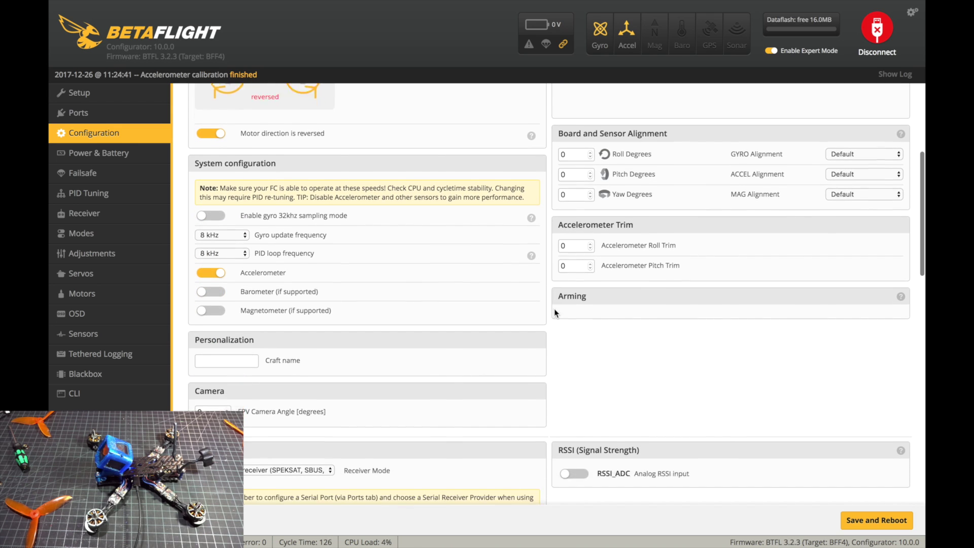
click(206, 347)
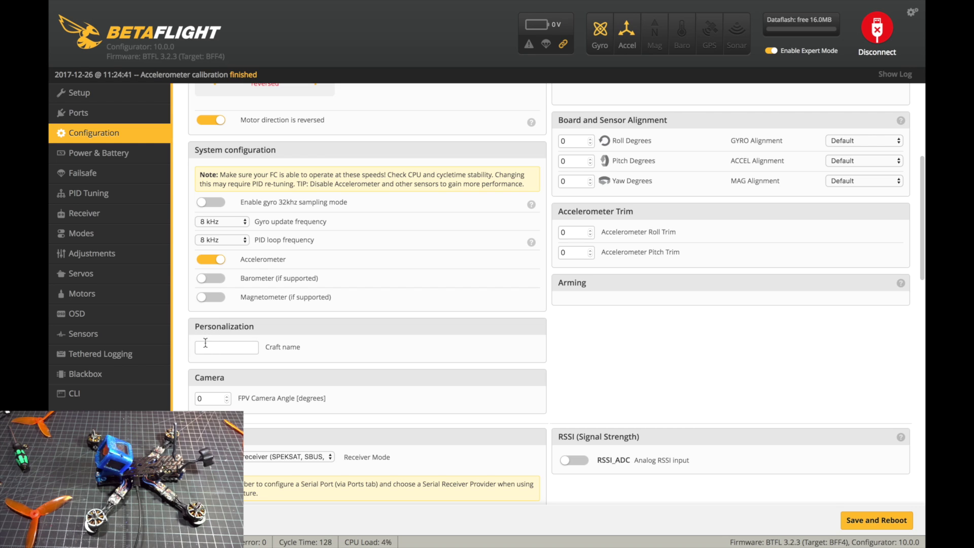
text(Acrolite2)
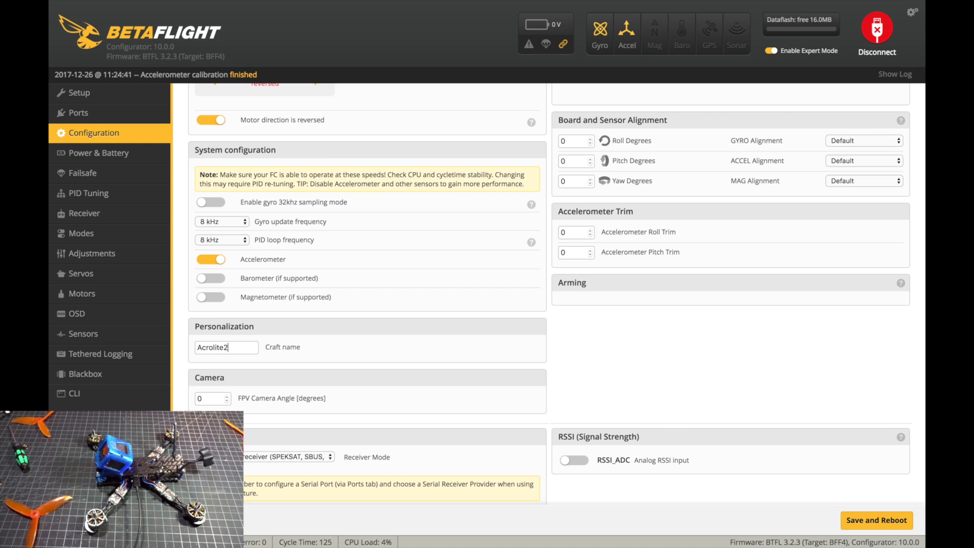
text(3)
key(BackSpace)
text(230)
Select the serial-based receiver mode with SBUS as the serial receiver provider.
scroll(651, 385, down, 3)
scroll(651, 386, down, 1)
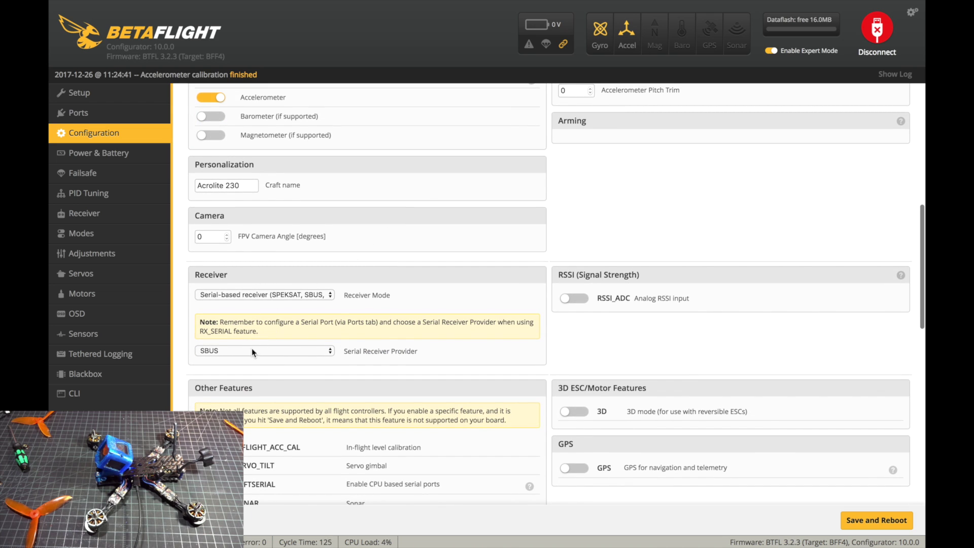
click(257, 295)
click(256, 294)
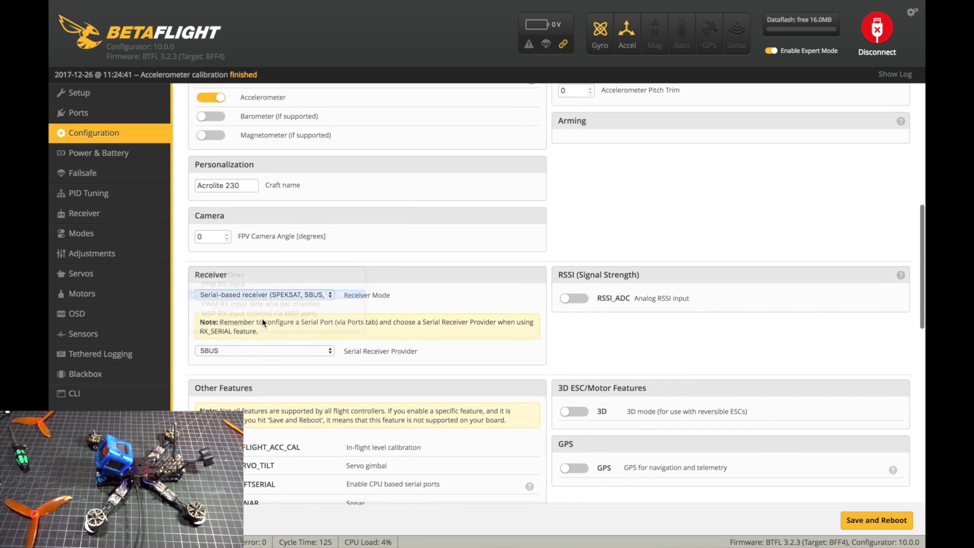
click(269, 355)
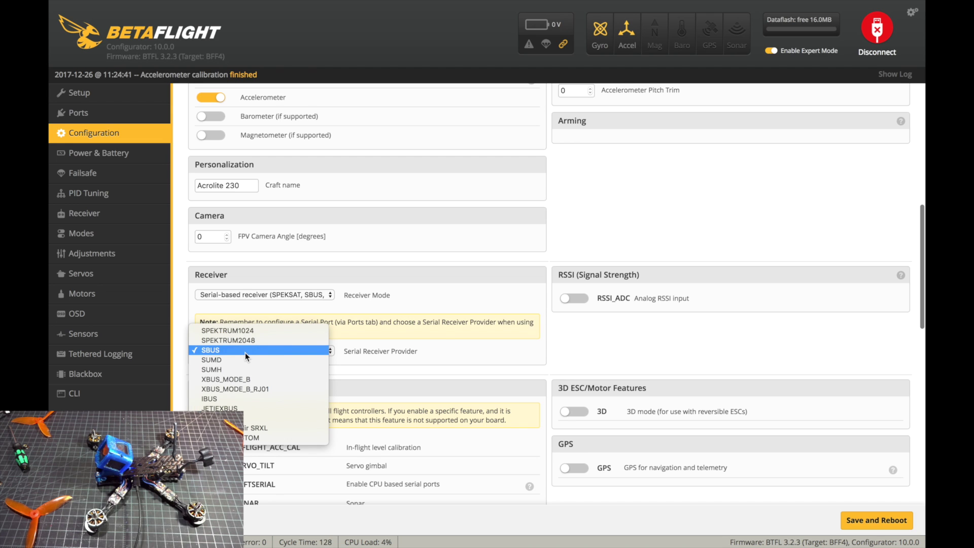
click(258, 351)
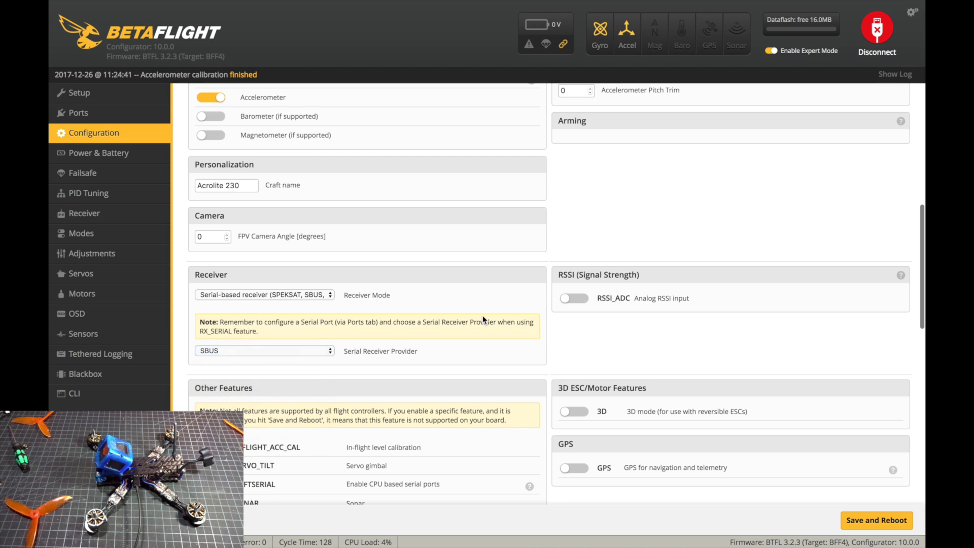
Disable the TELEMETRY output among the other features.
scroll(484, 284, down, 5)
scroll(419, 370, down, 3)
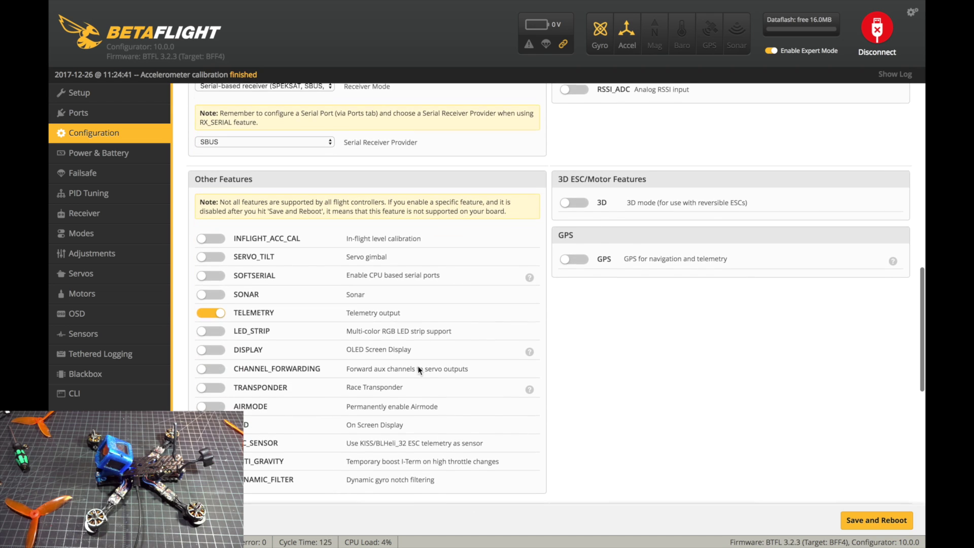
scroll(298, 363, down, 1)
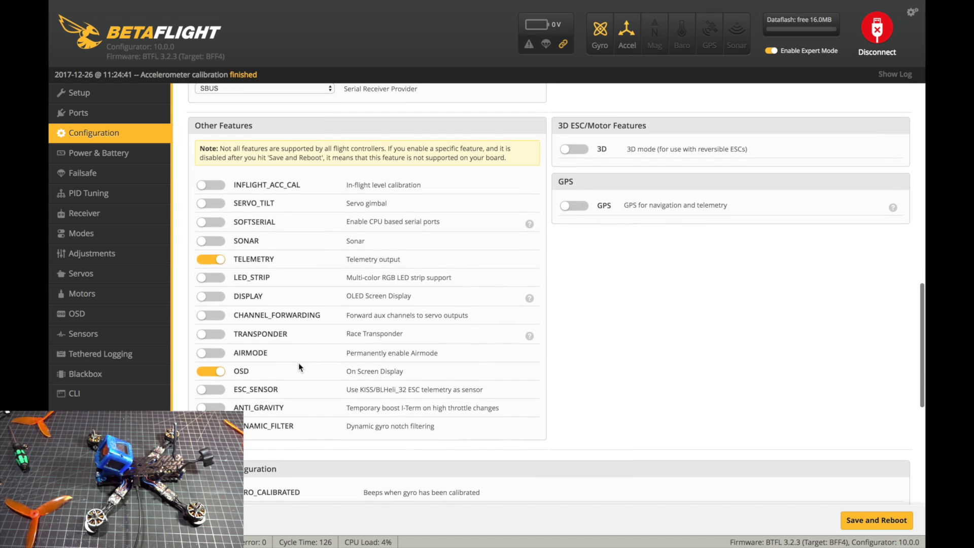
click(212, 259)
Enable the AIRMODE, ESC_SENSOR, ANTI_GRAVITY and DYNAMIC_FILTER features.
scroll(349, 361, down, 1)
scroll(349, 360, down, 1)
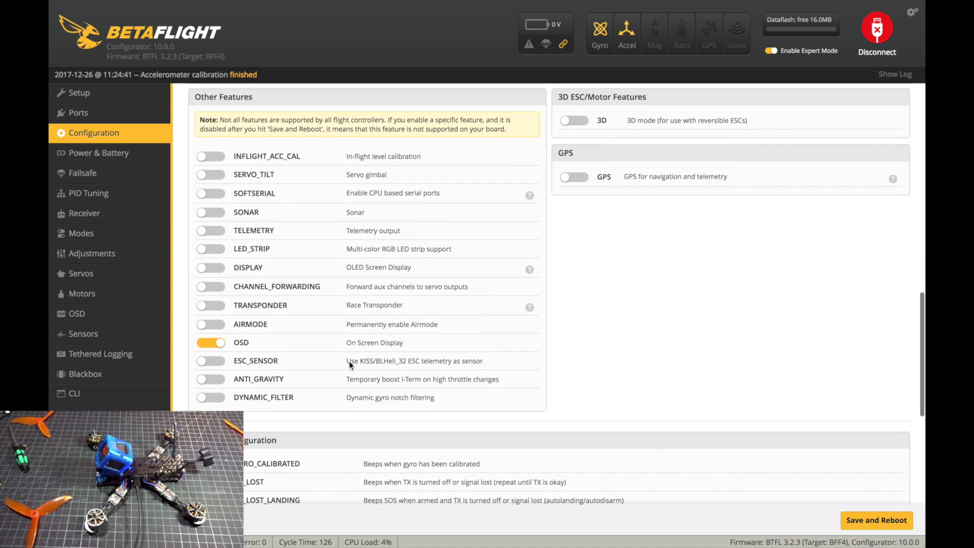
scroll(295, 305, down, 1)
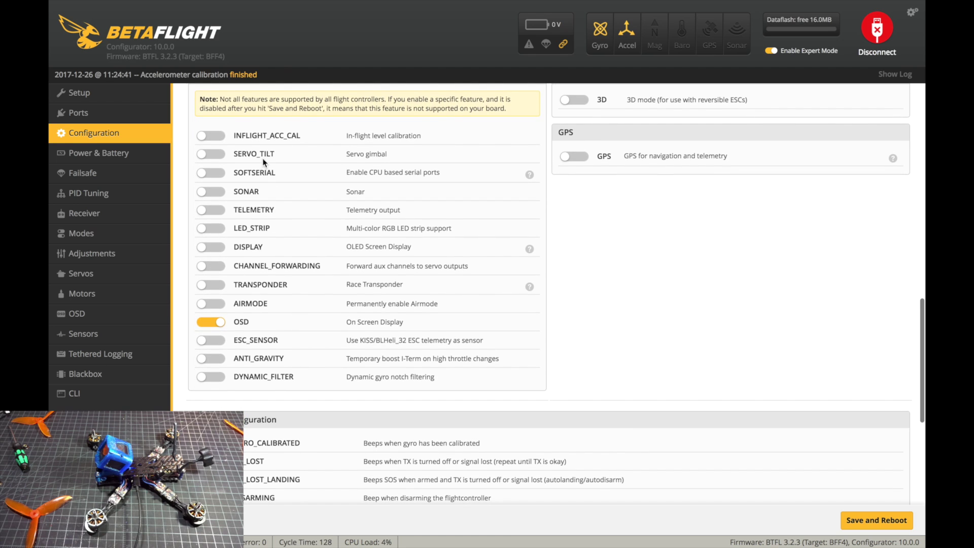
click(217, 305)
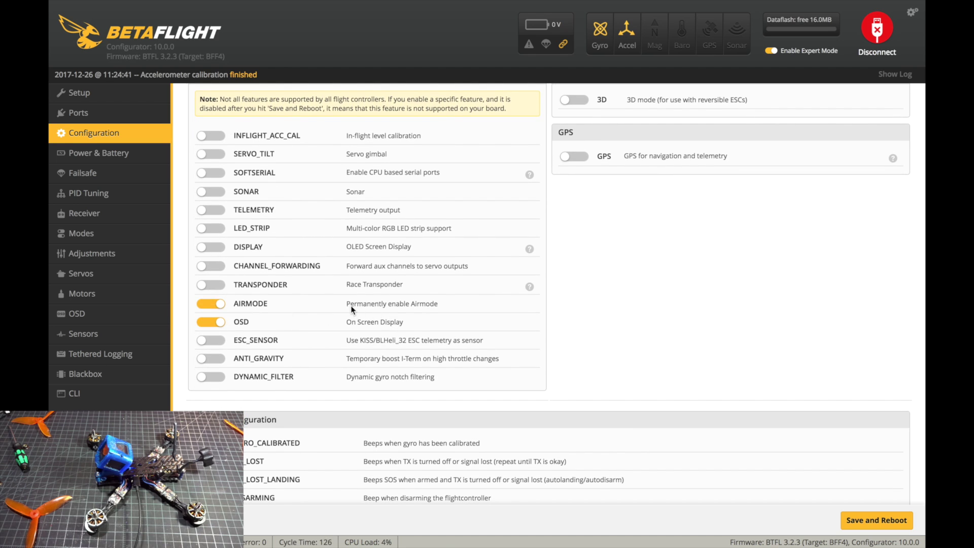
click(221, 345)
click(204, 364)
click(211, 376)
Look over the beeper configuration, and save the configuration with a reboot of the flight controller.
scroll(415, 380, down, 1)
scroll(338, 405, down, 5)
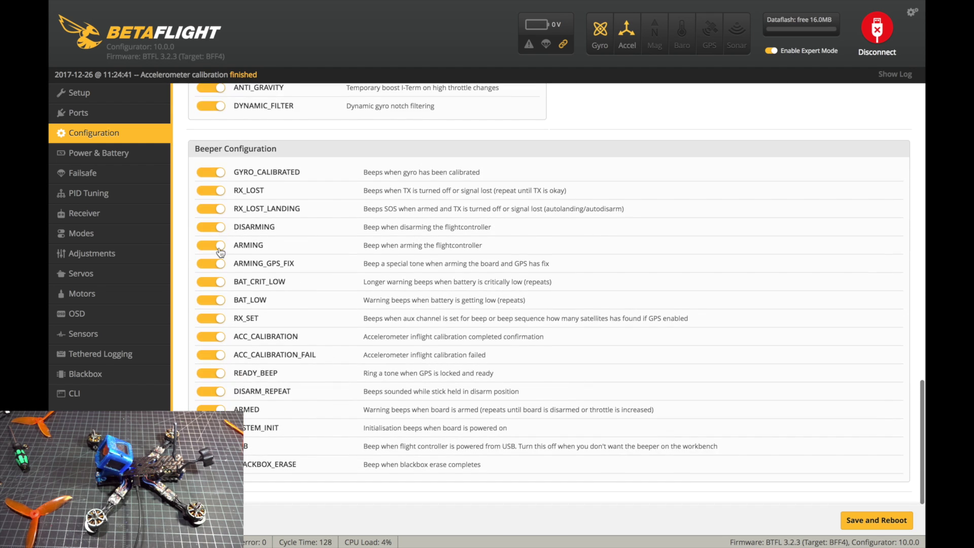
scroll(212, 191, up, 5)
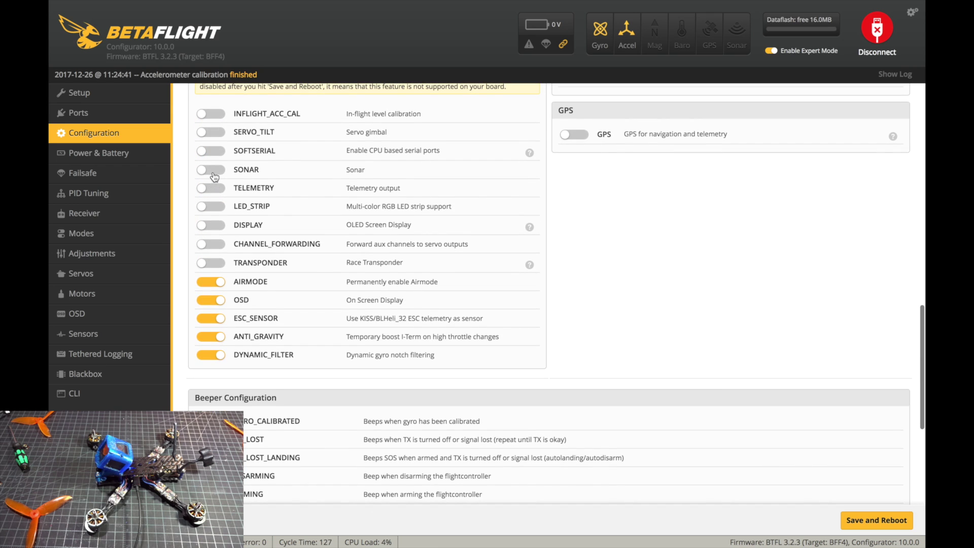
scroll(301, 305, up, 1)
scroll(299, 305, up, 1)
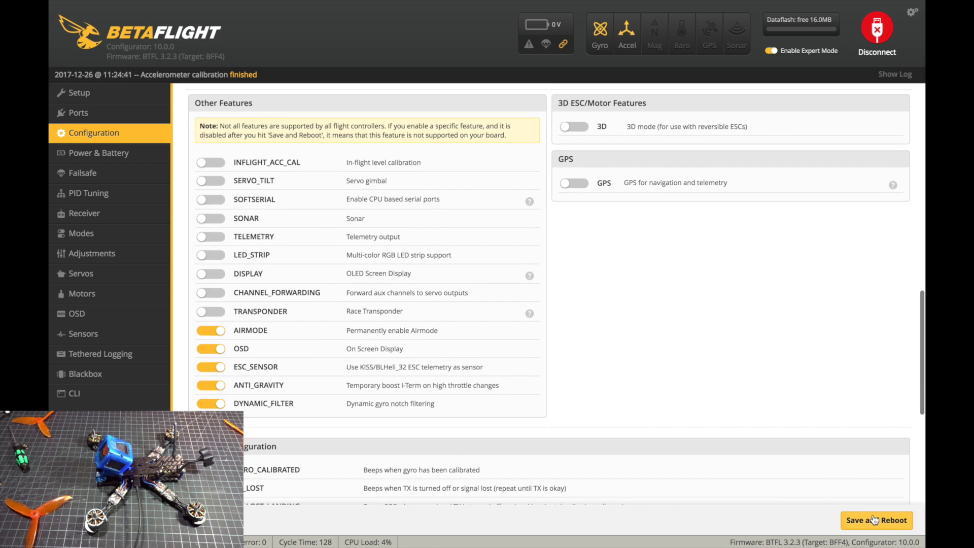
click(877, 520)
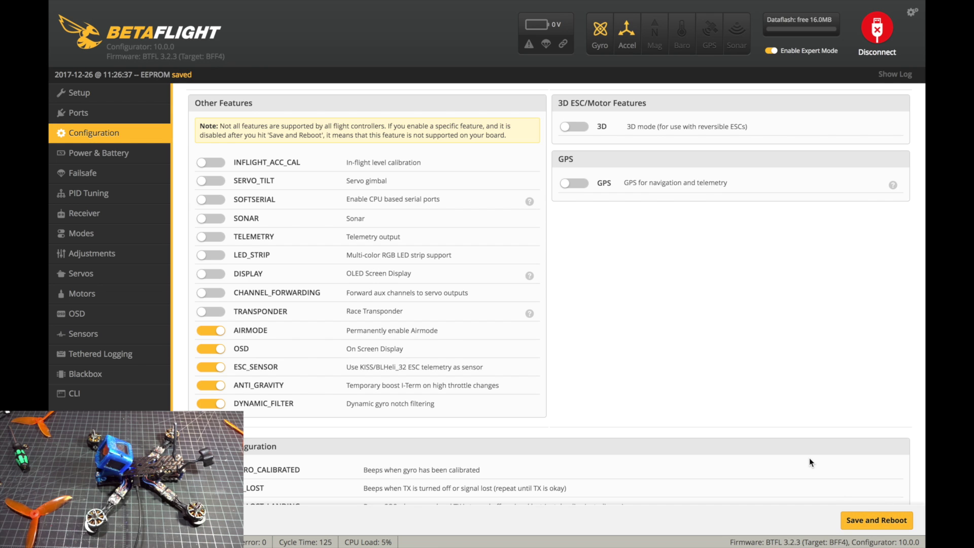
Reconnect to the flight controller and set the battery's voltage meter source to Onboard ADC.
click(877, 28)
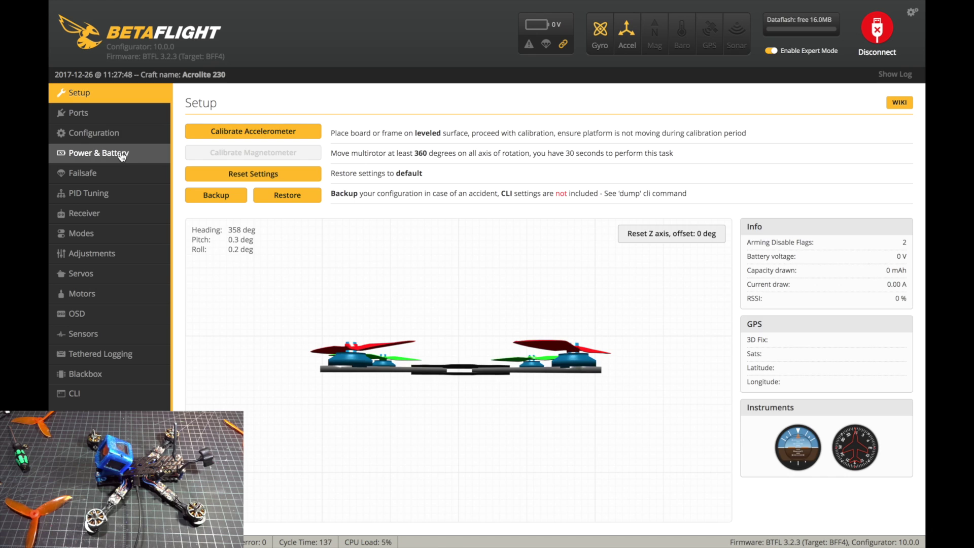
click(120, 153)
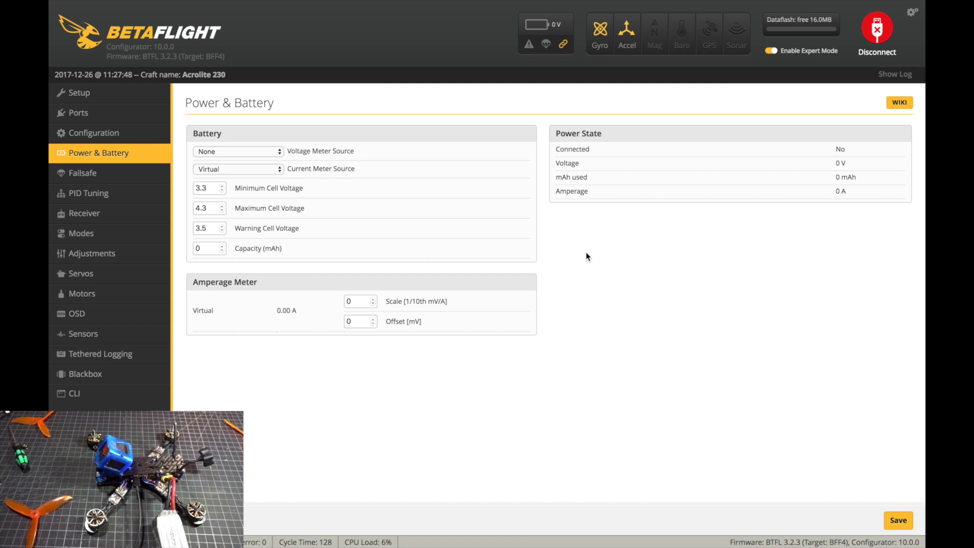
click(259, 151)
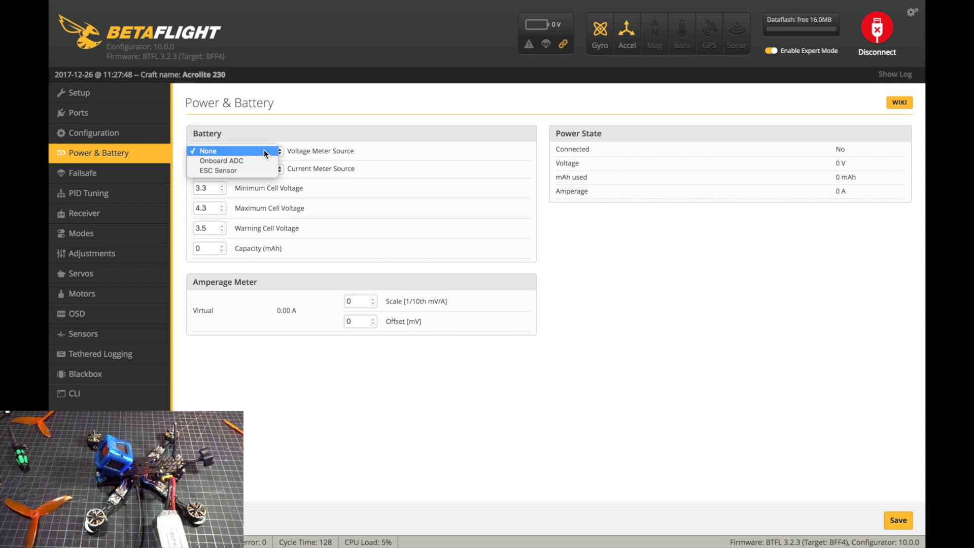
click(258, 160)
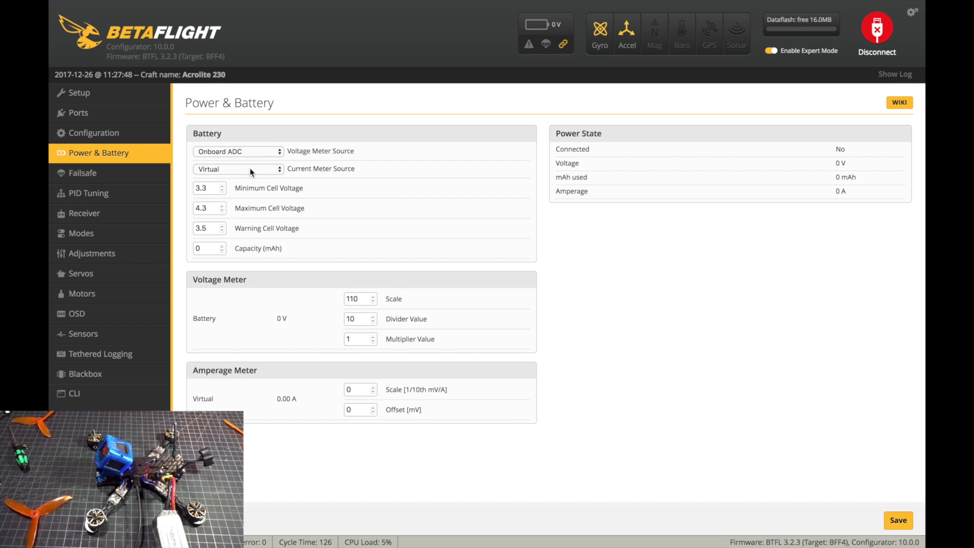
Set the current meter source to Onboard ADC and save the power and battery settings.
click(257, 168)
click(265, 168)
click(266, 166)
click(258, 159)
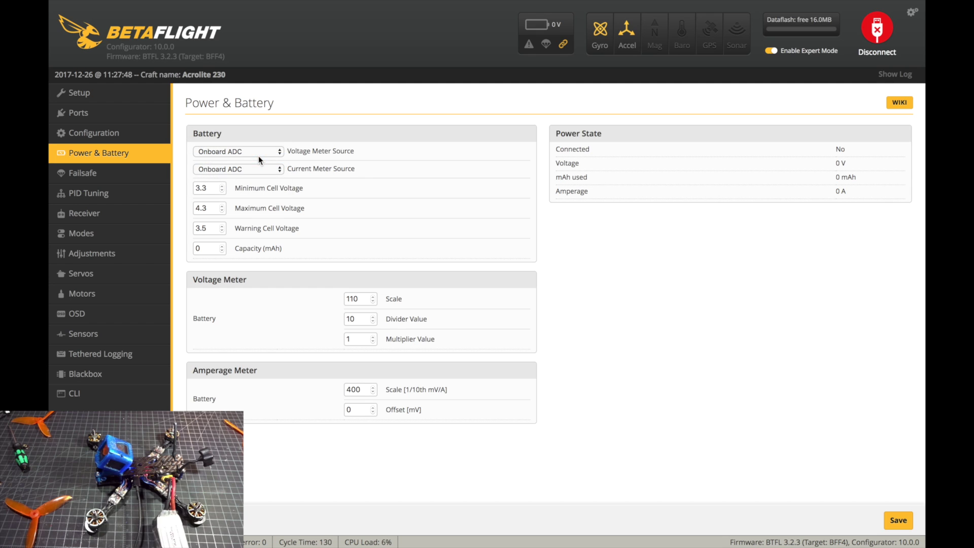
click(889, 521)
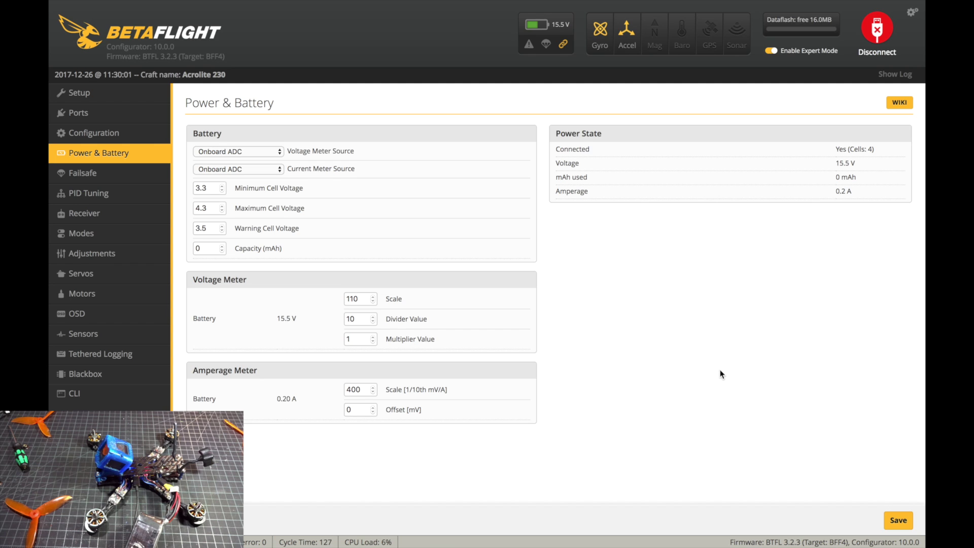
Calibrate the battery voltage reading by setting the voltage meter scale to 109, and save.
mouse_move(564, 3)
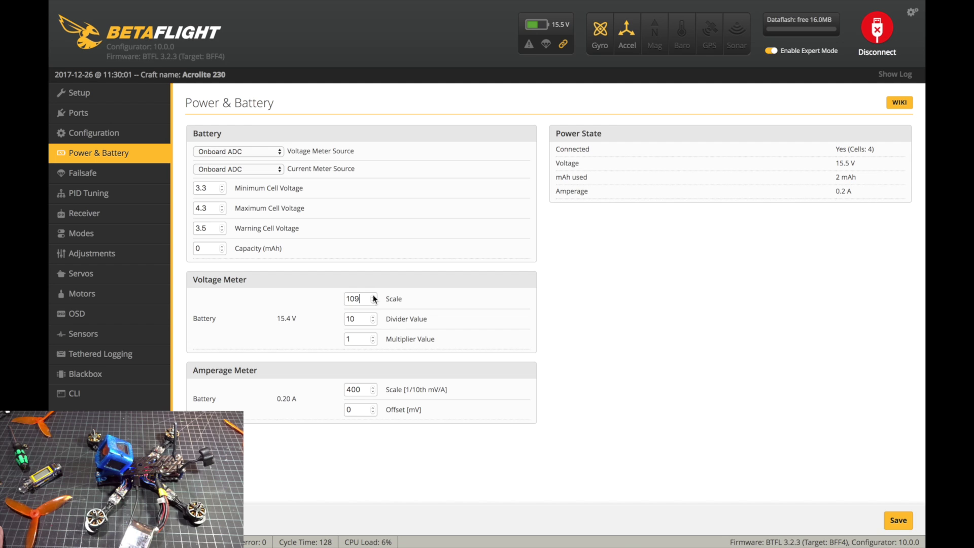
click(896, 520)
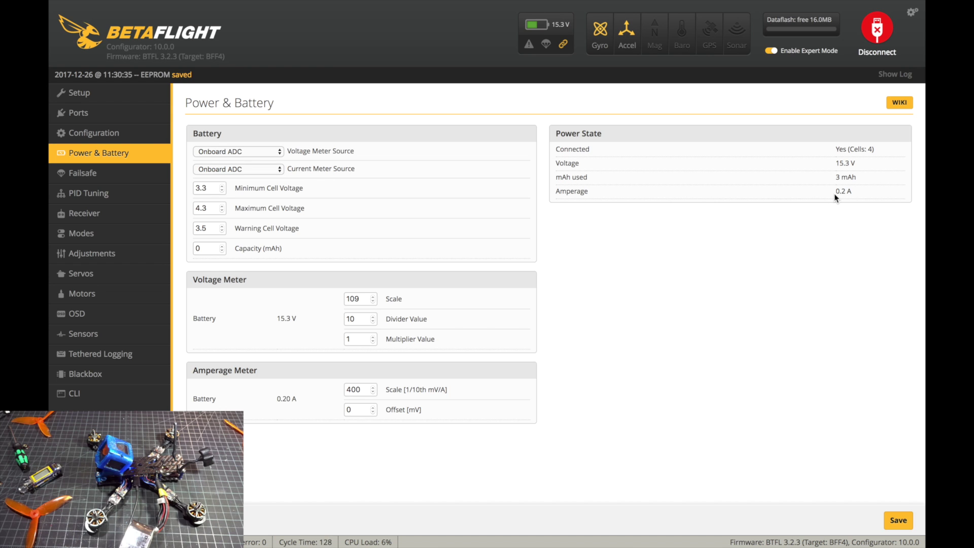
Enable the Failsafe Kill Switch and set the Failsafe Throttle Low Delay to 5, saving with a reboot.
click(144, 181)
click(560, 209)
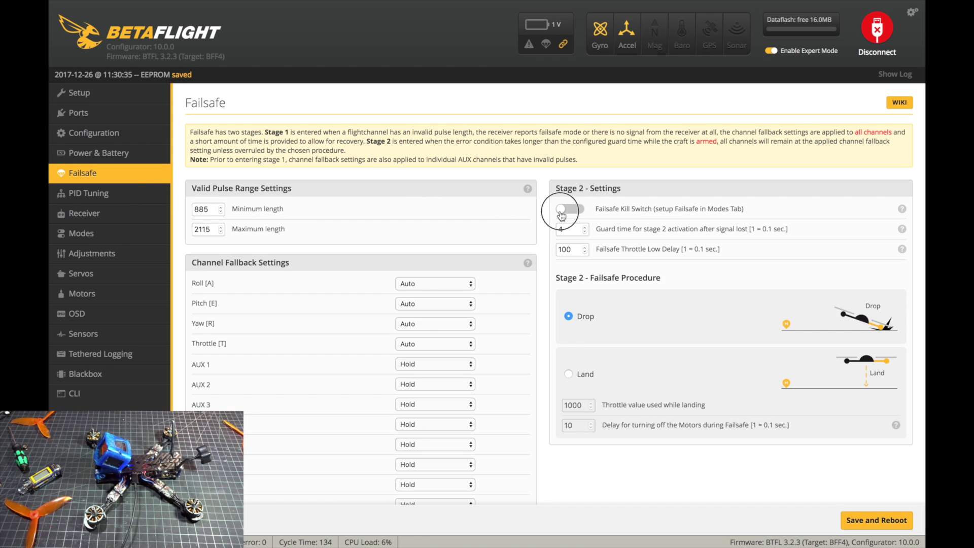
click(560, 250)
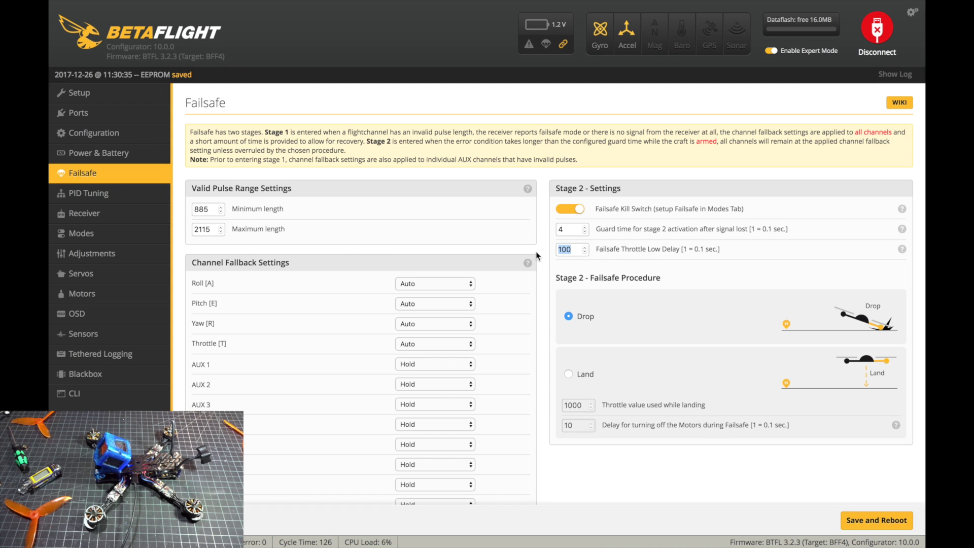
key(BackSpace)
key(BackSpace)
key(BackSpace)
text(5)
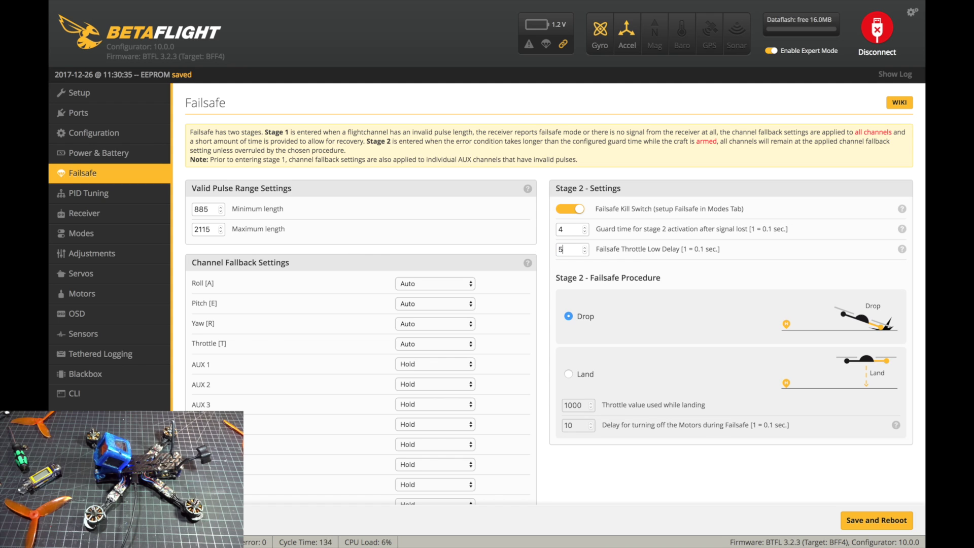
click(857, 520)
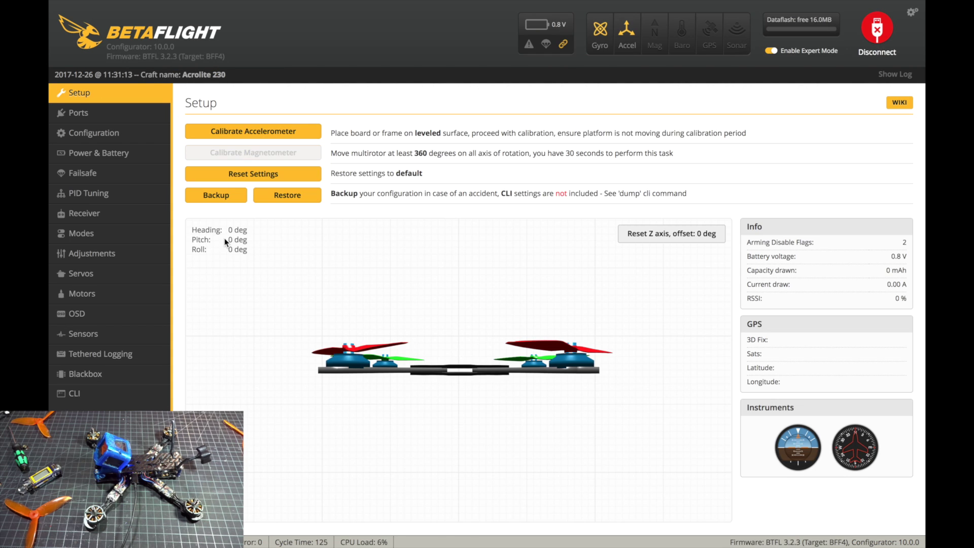
Set the PID tuning RC Rate to 1.05 for roll and pitch and 1.10 for yaw.
click(117, 190)
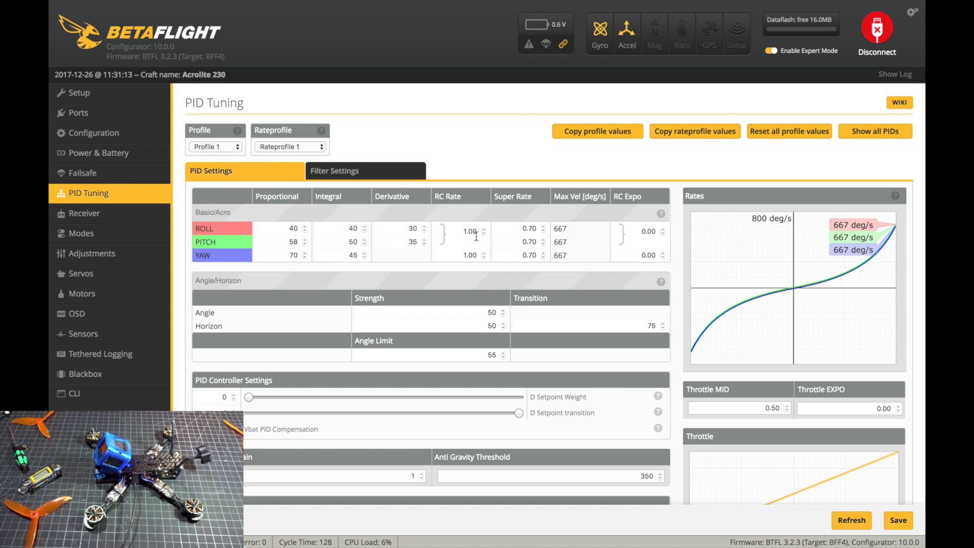
scroll(477, 233, up, 5)
double_click(471, 255)
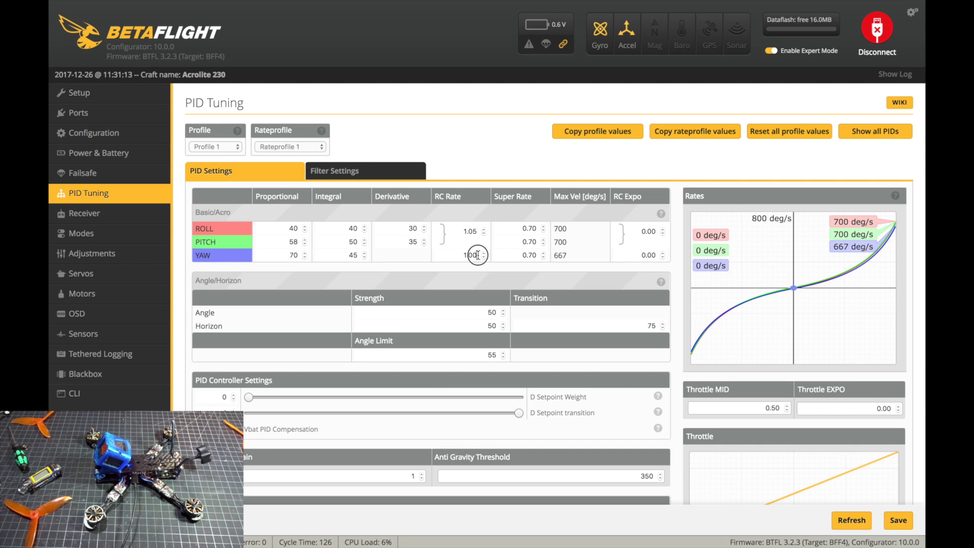
text(1.10)
Set the Super Rate to 0.78 for roll and pitch and 0.72 for yaw.
double_click(531, 228)
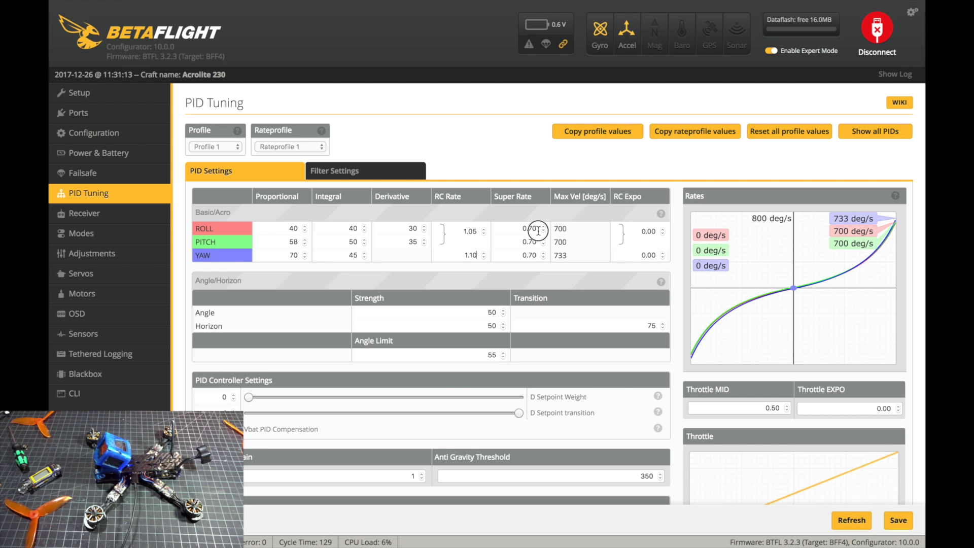
text(0.78)
click(543, 244)
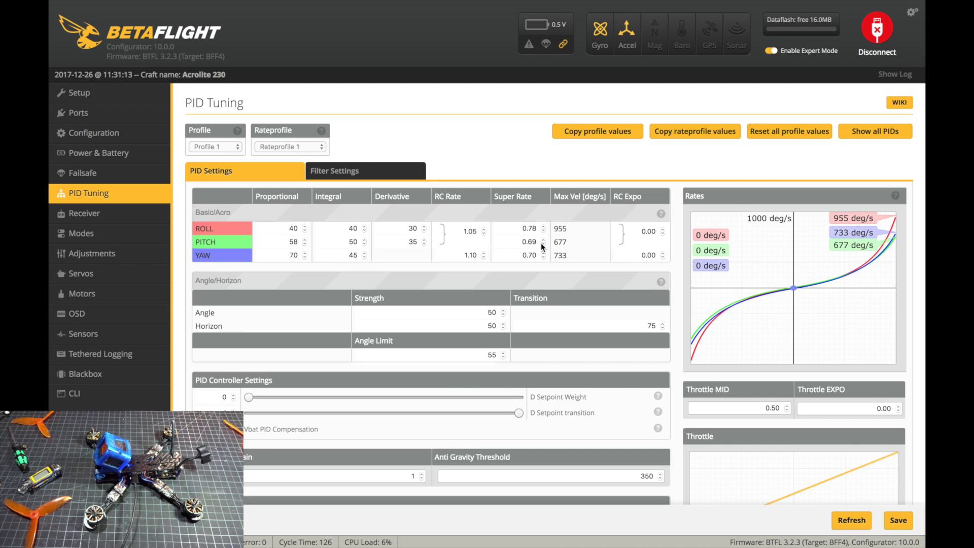
double_click(535, 241)
text(0.78)
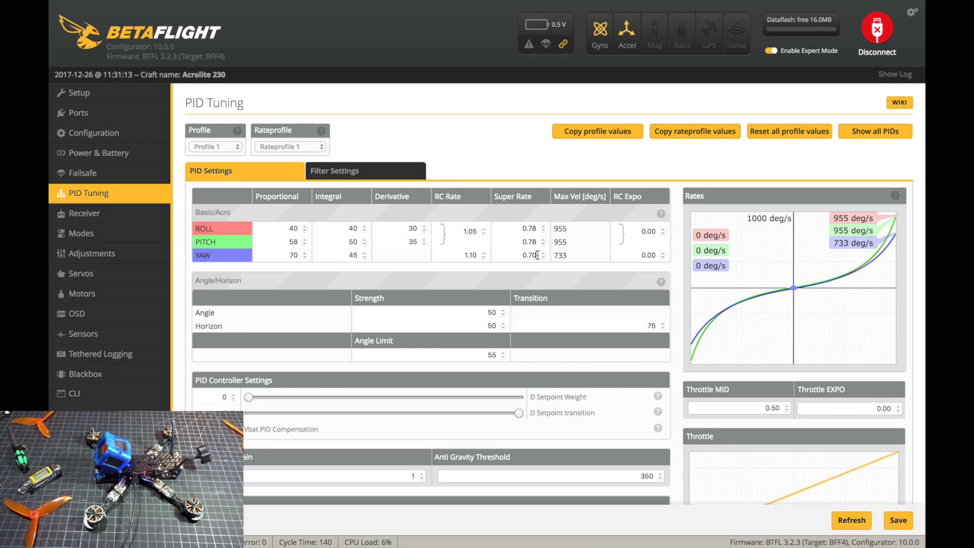
scroll(537, 255, up, 2)
Raise the Super Rate for both roll and pitch to 0.80.
click(531, 229)
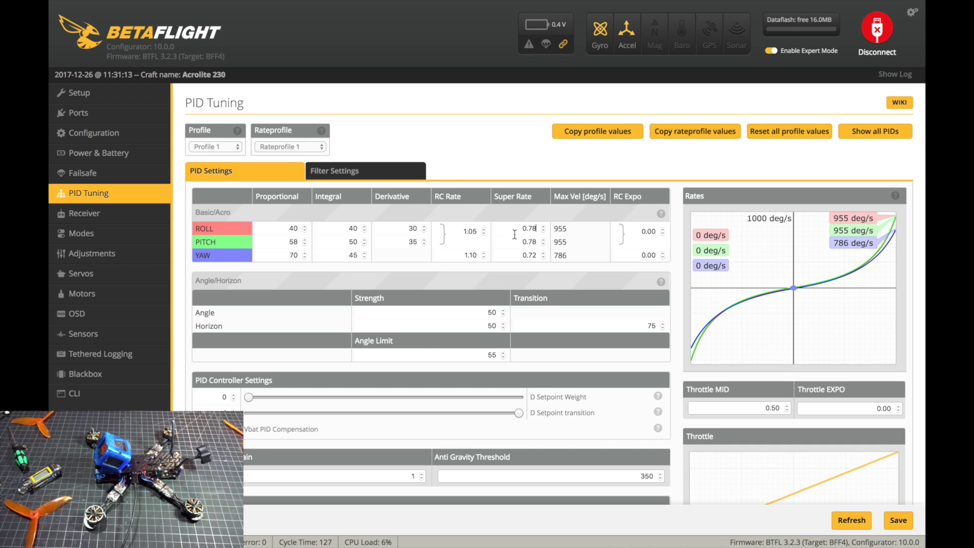
click(543, 226)
click(543, 226)
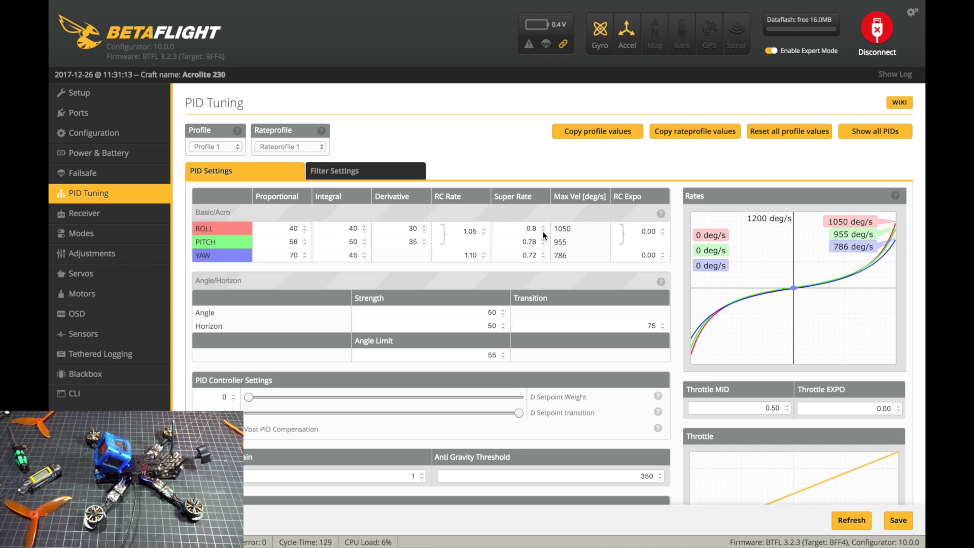
click(543, 239)
click(543, 239)
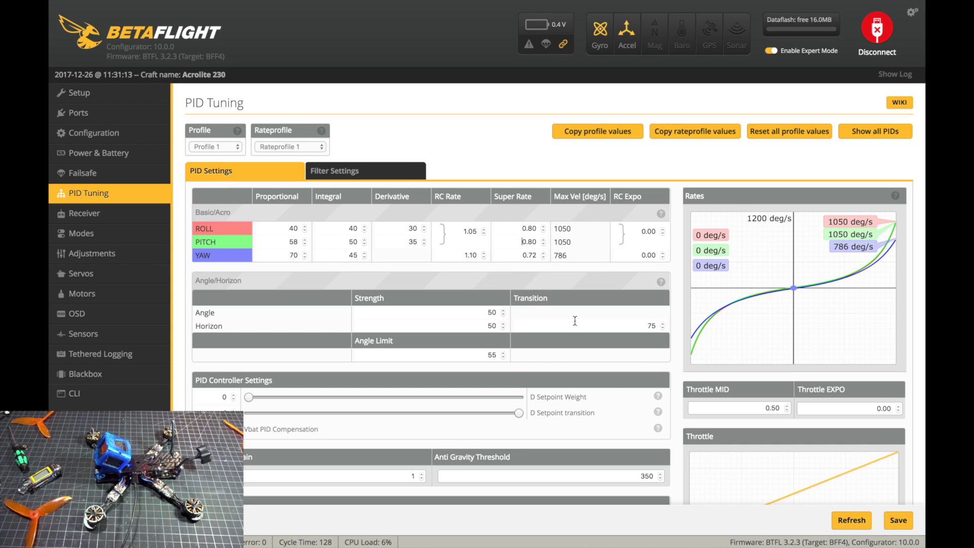
Set the Anti Gravity Gain to 3.2 and save the PID settings.
scroll(383, 330, down, 1)
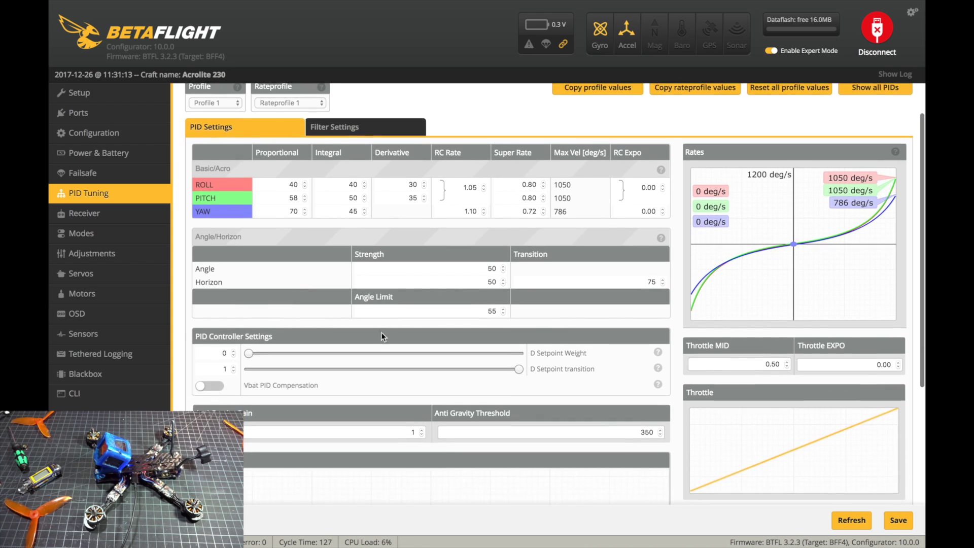
click(401, 432)
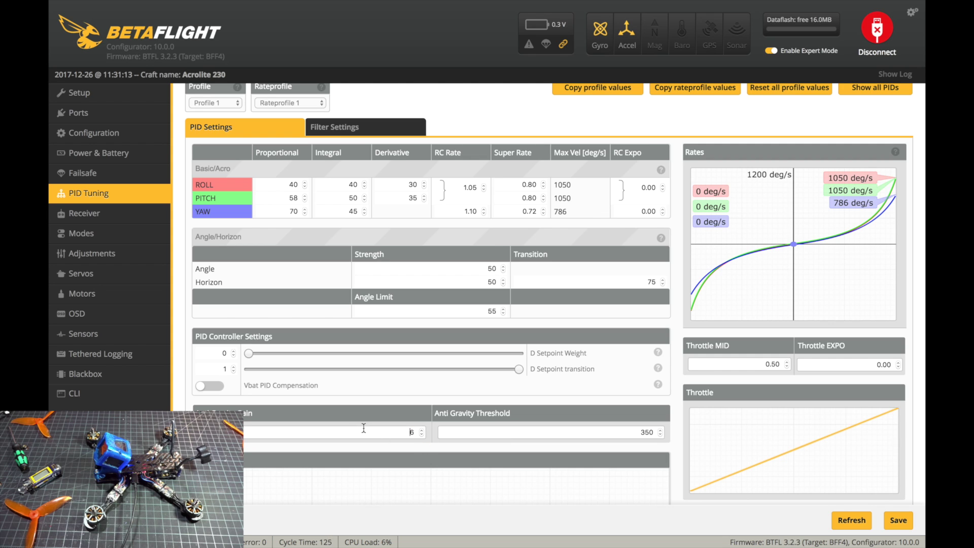
scroll(635, 417, down, 5)
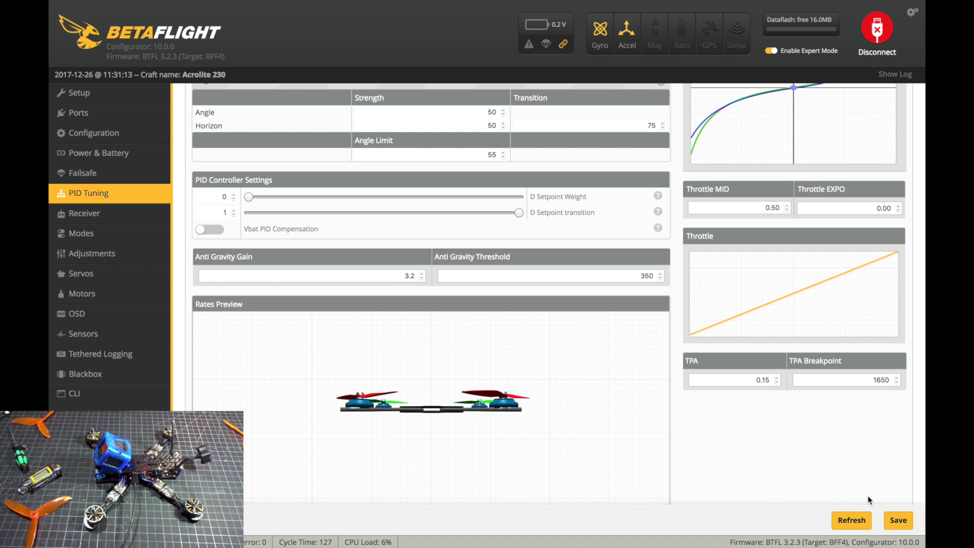
click(898, 520)
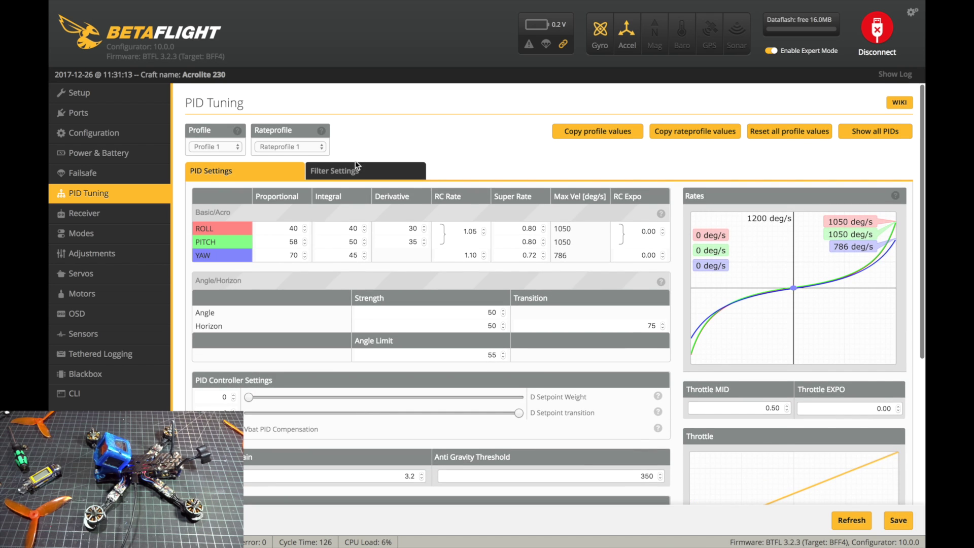
Disable Gyro Notch Filter 1 and Gyro Notch Filter 2 in the filter settings, and save.
click(366, 172)
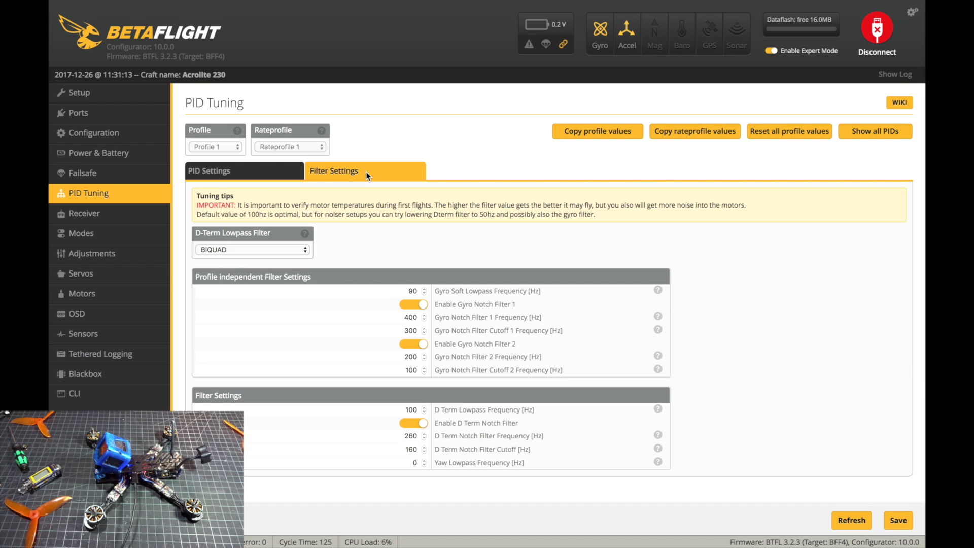
click(412, 306)
click(412, 344)
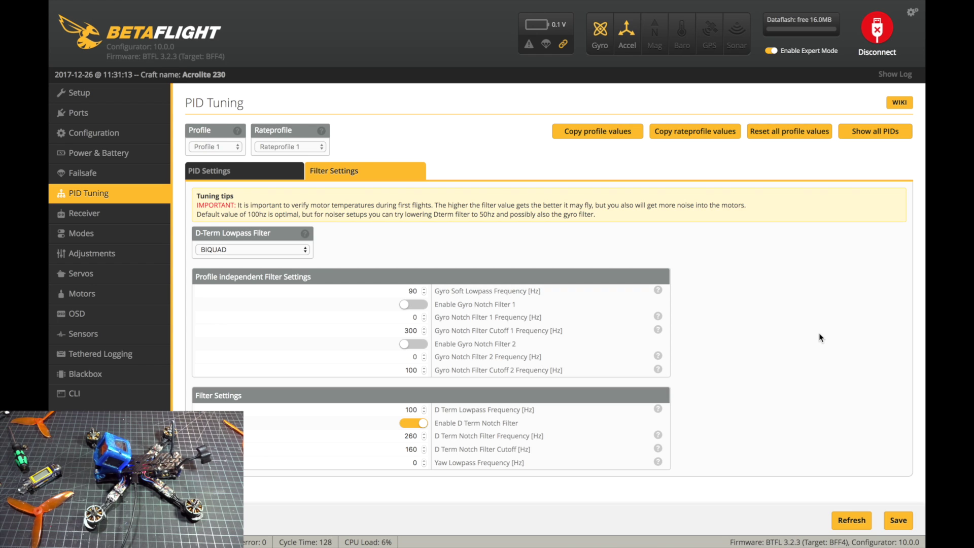
click(901, 521)
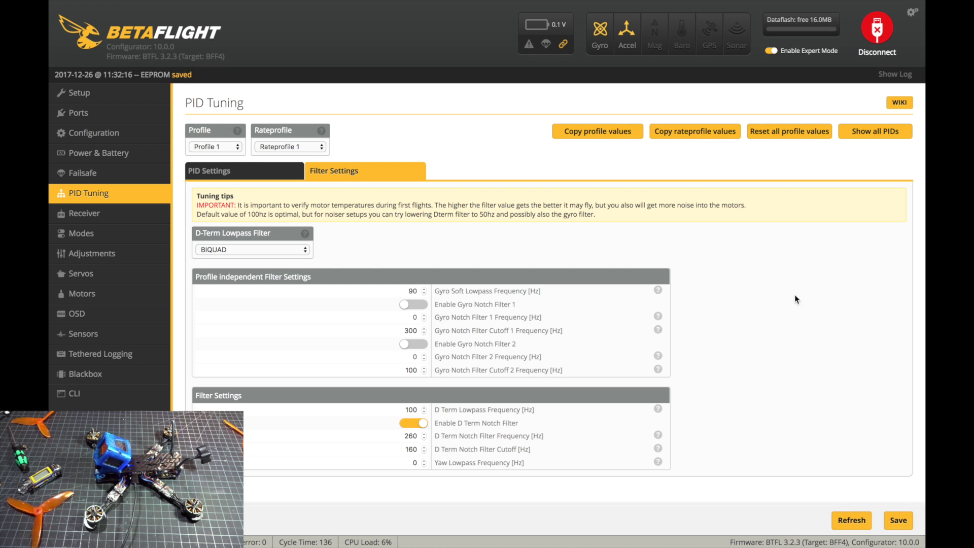
Disconnect and reconnect the flight controller, and check the channel values in the receiver settings.
click(144, 214)
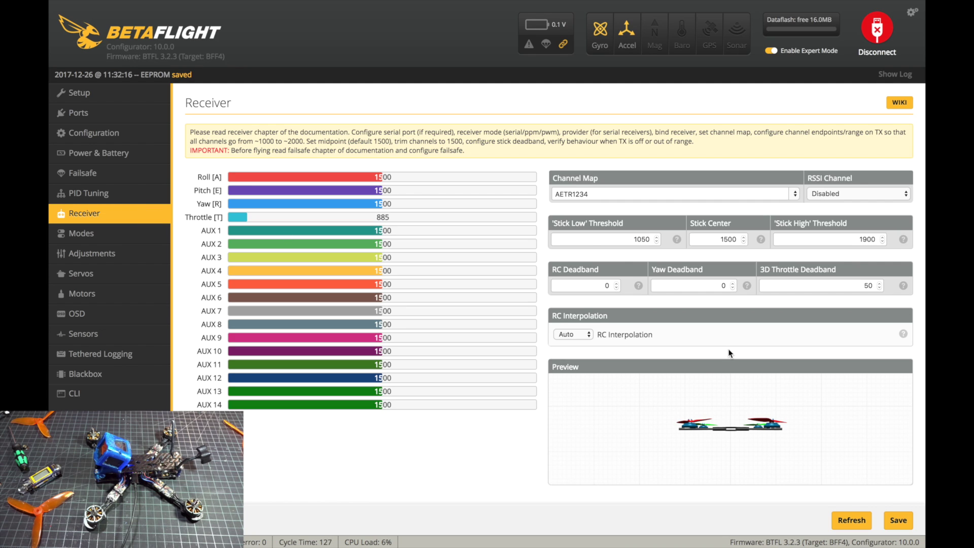
click(887, 34)
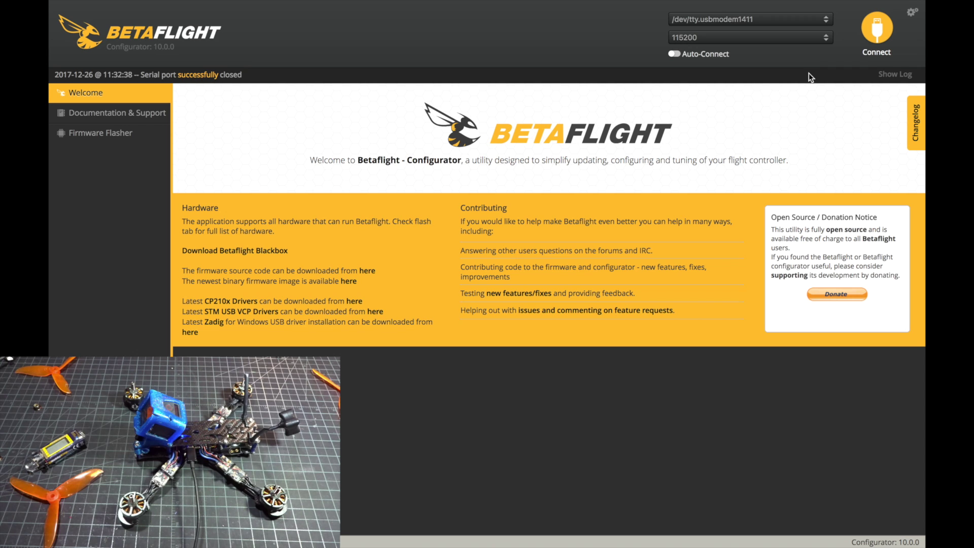
click(876, 28)
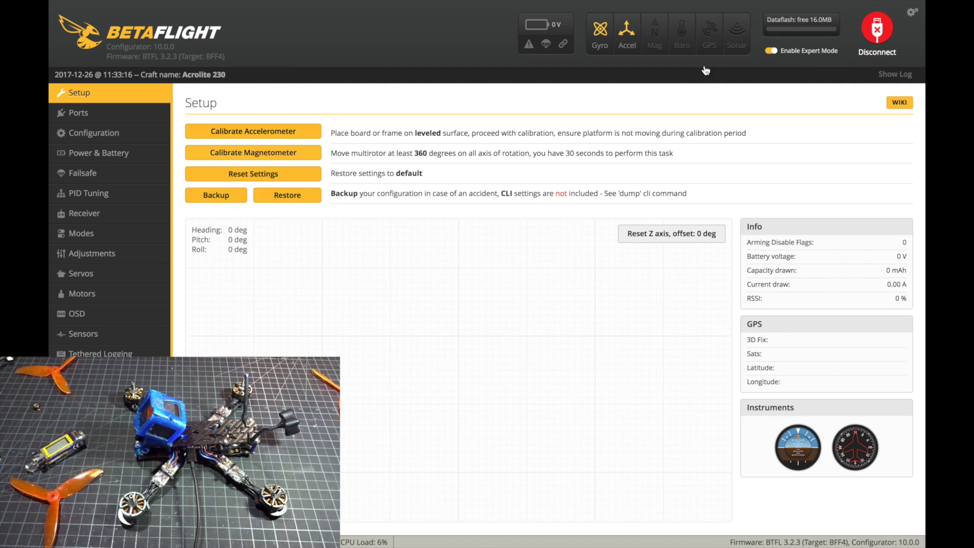
click(101, 212)
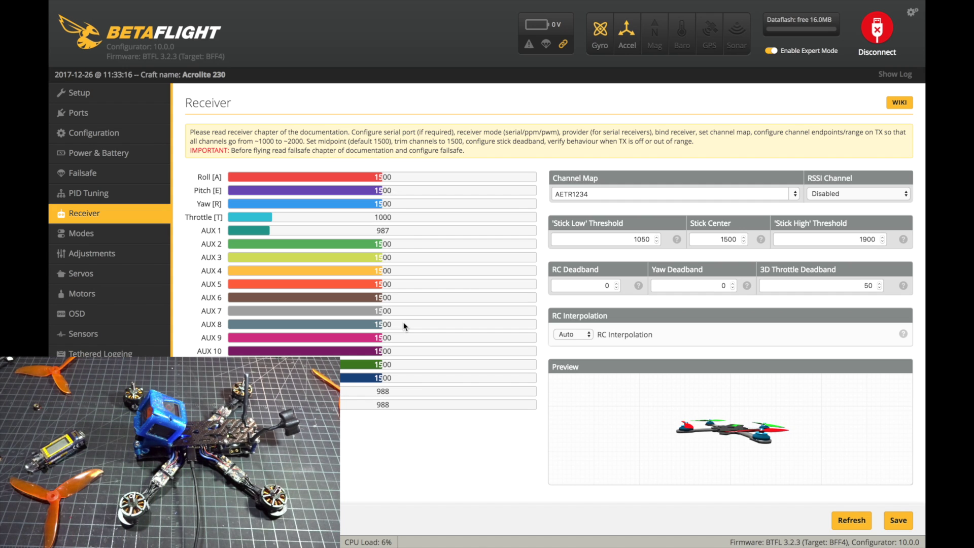
Set both the RC Deadband and the Yaw Deadband of the receiver to 8.
click(608, 285)
key(BackSpace)
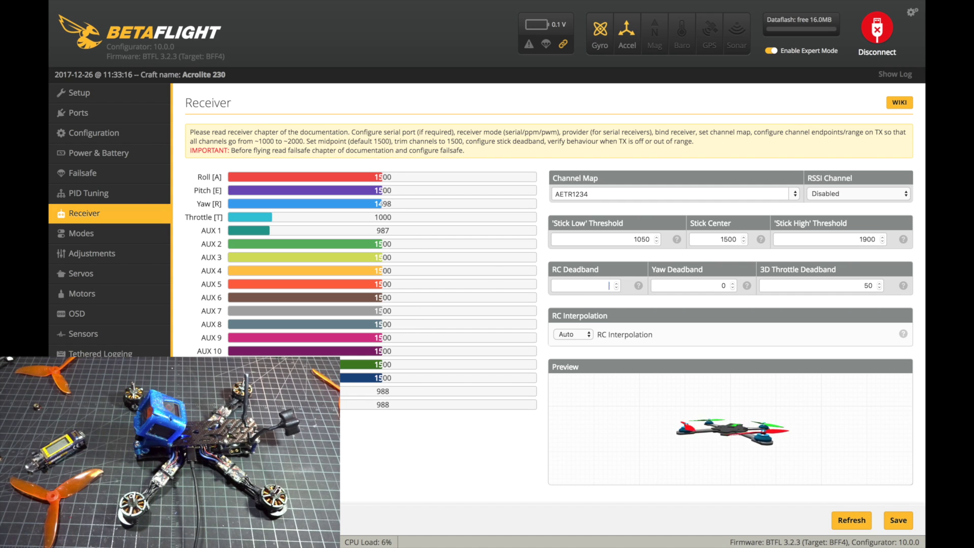
text(8)
click(710, 285)
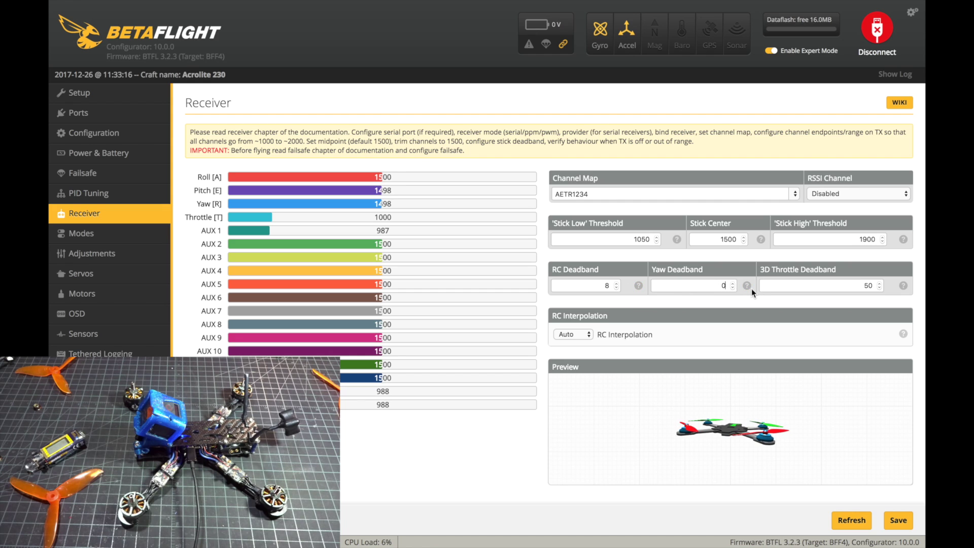
key(BackSpace)
text(8)
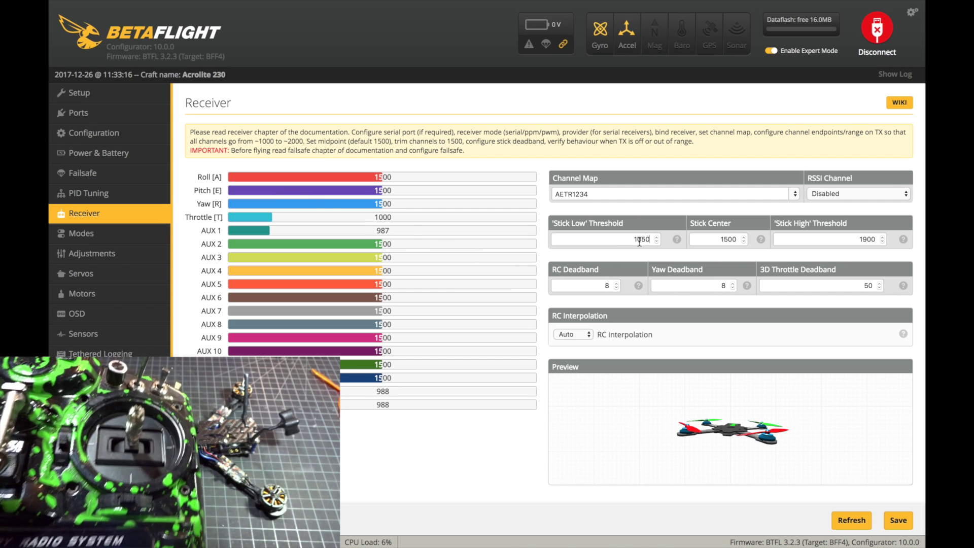
Set the receiver's Stick Low Threshold to 1005 and Stick High Threshold to 2000, and save.
key(BackSpace)
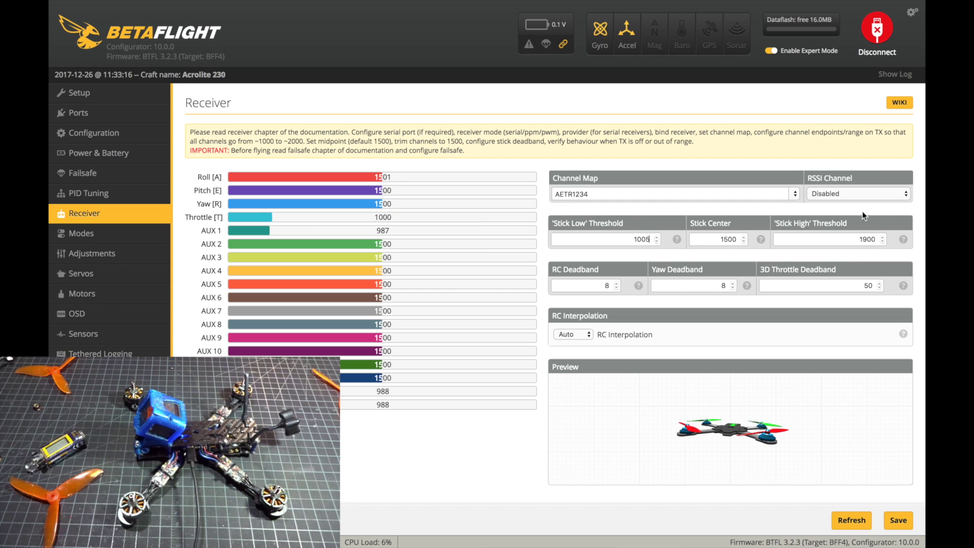
drag(852, 239, 912, 241)
text(2000)
scroll(660, 429, down, 3)
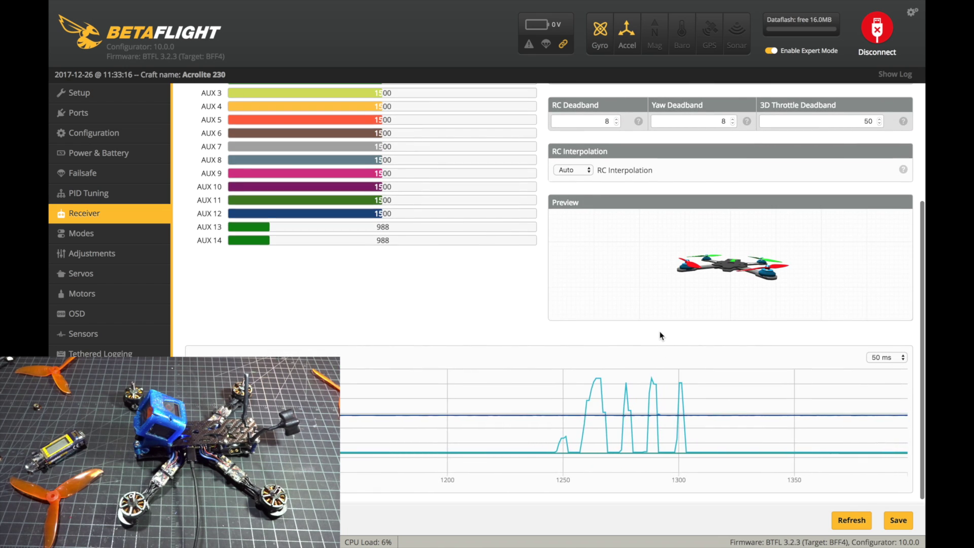
scroll(660, 335, up, 3)
click(896, 520)
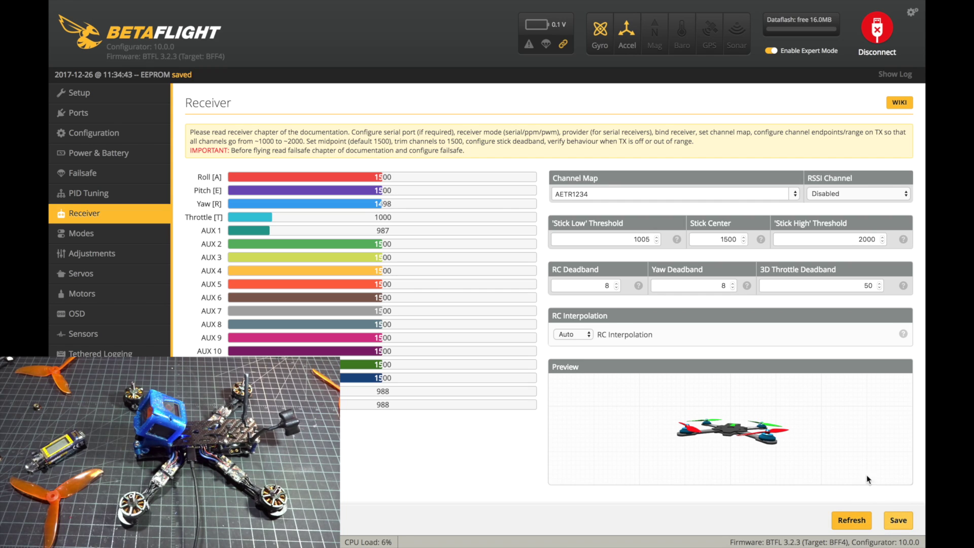
Add an ARM mode range on AUX 1 from 1925 to 2100 and save the modes.
click(146, 239)
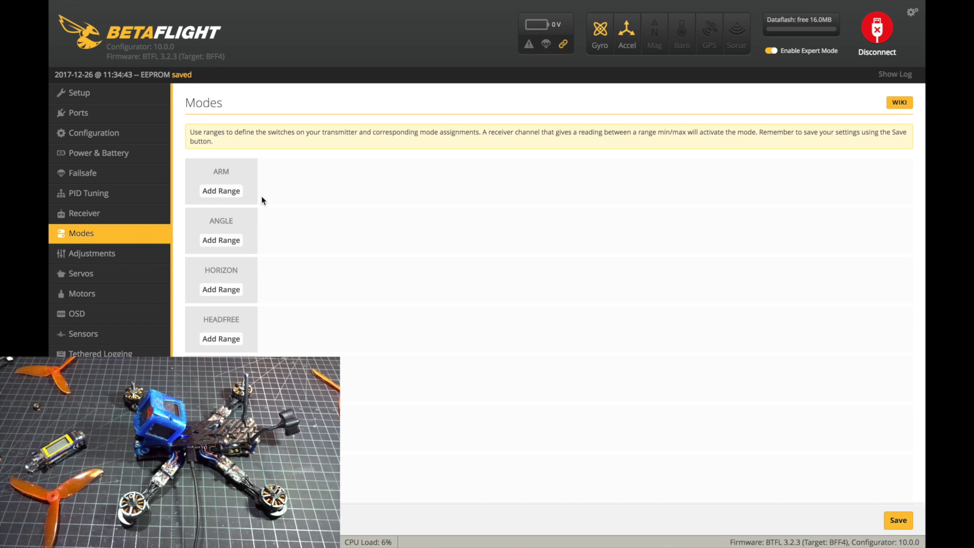
click(221, 199)
drag(559, 170, 733, 171)
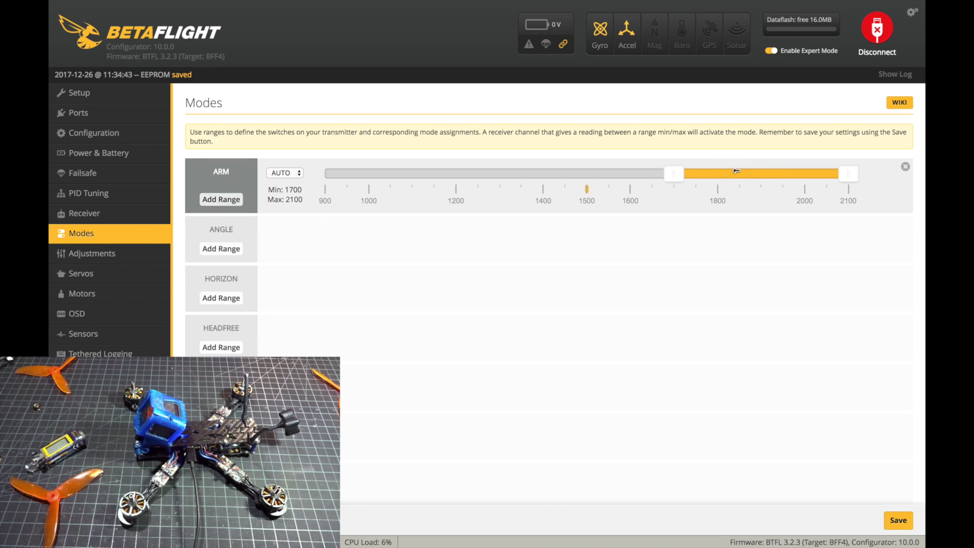
drag(674, 172, 725, 176)
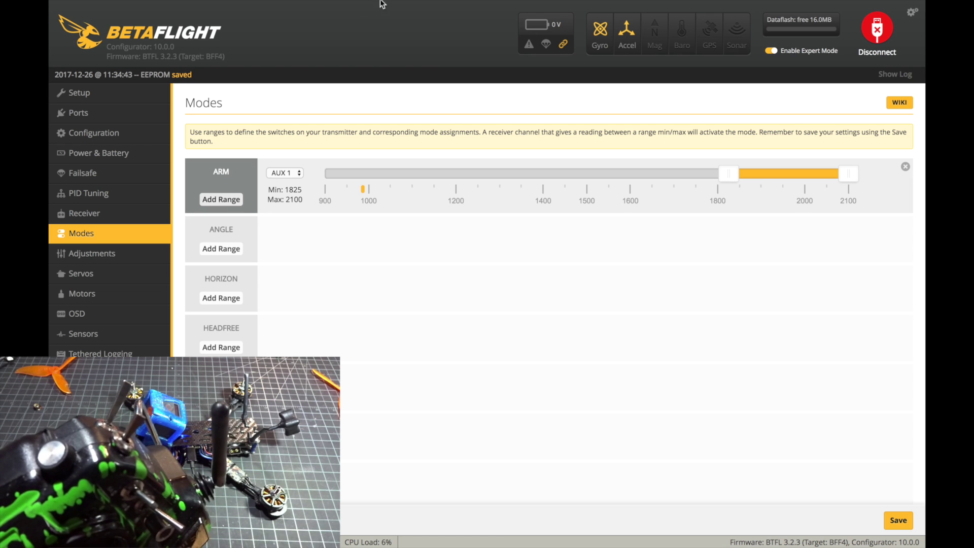
drag(729, 174, 786, 179)
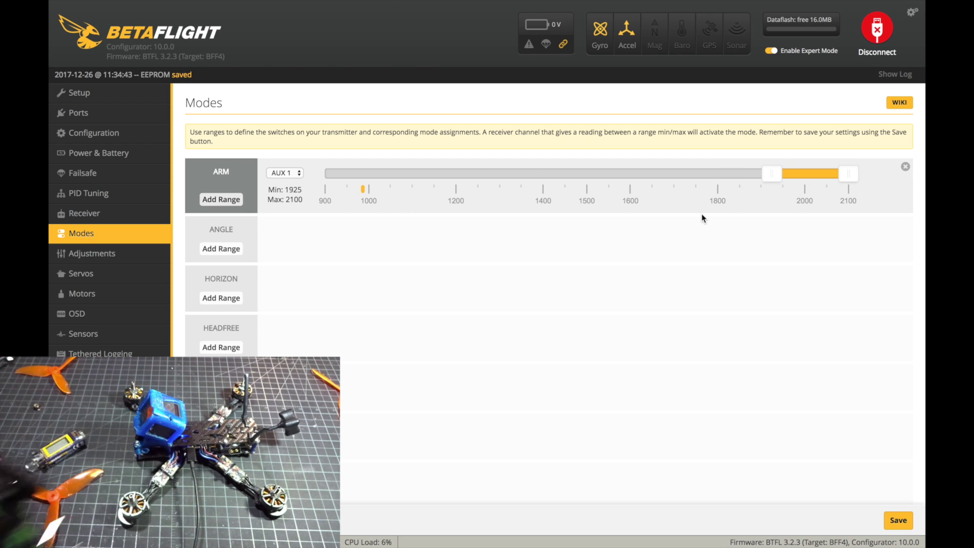
scroll(559, 269, down, 1)
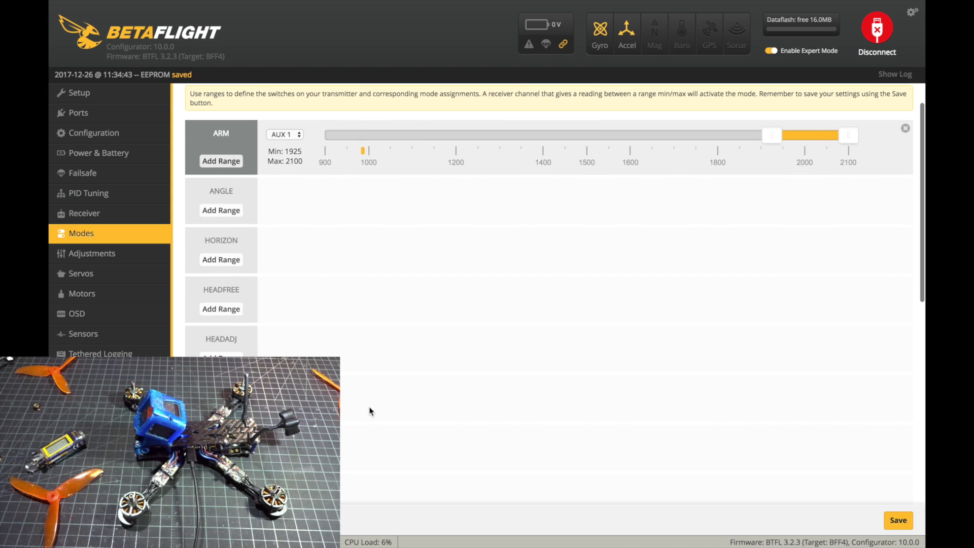
scroll(370, 407, down, 8)
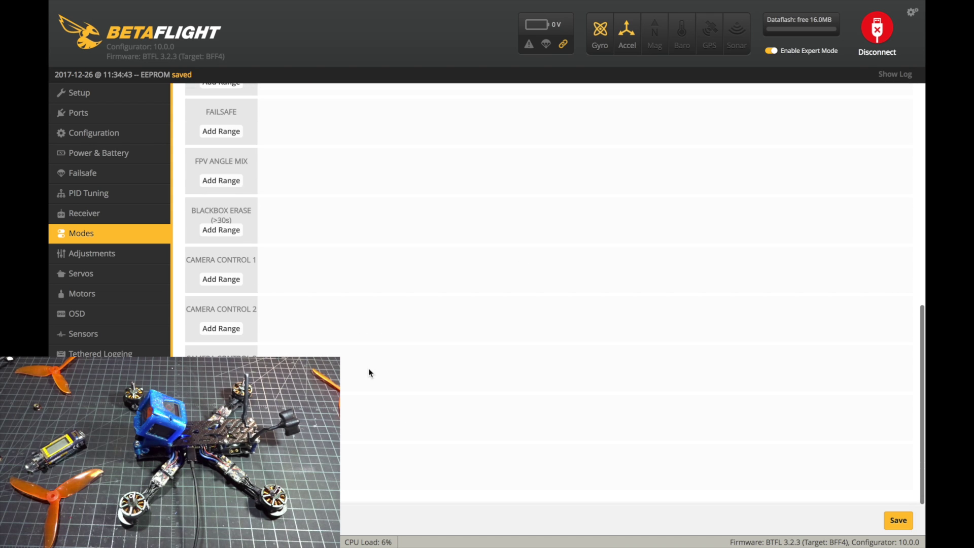
scroll(369, 373, up, 10)
click(898, 520)
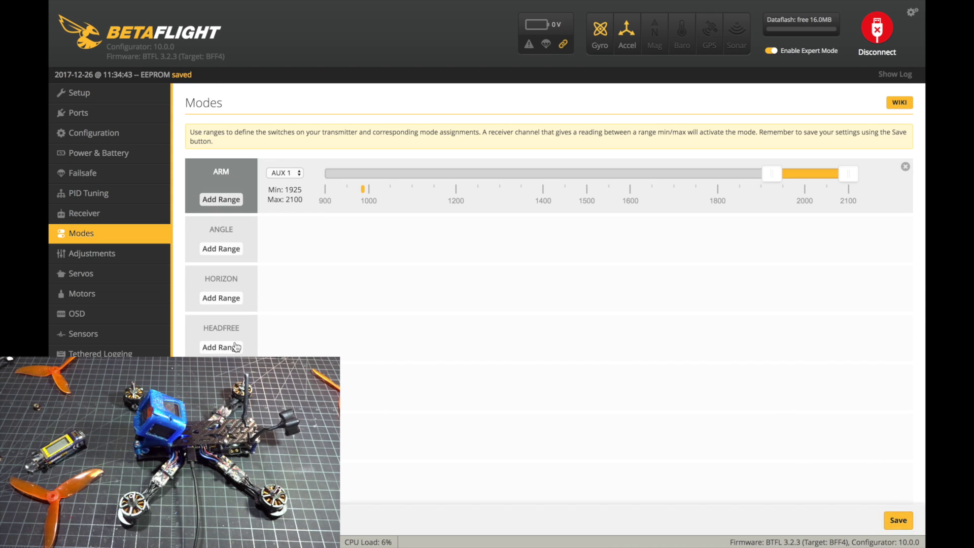
Enable motor control, spin all four motors together at about 1027, stop them, and check the motor direction setting in the configuration.
click(136, 298)
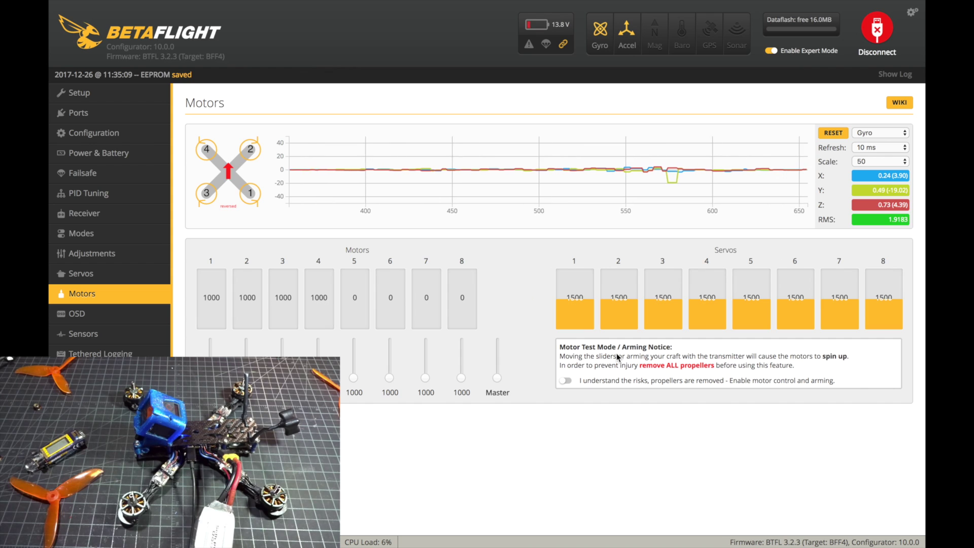
click(567, 381)
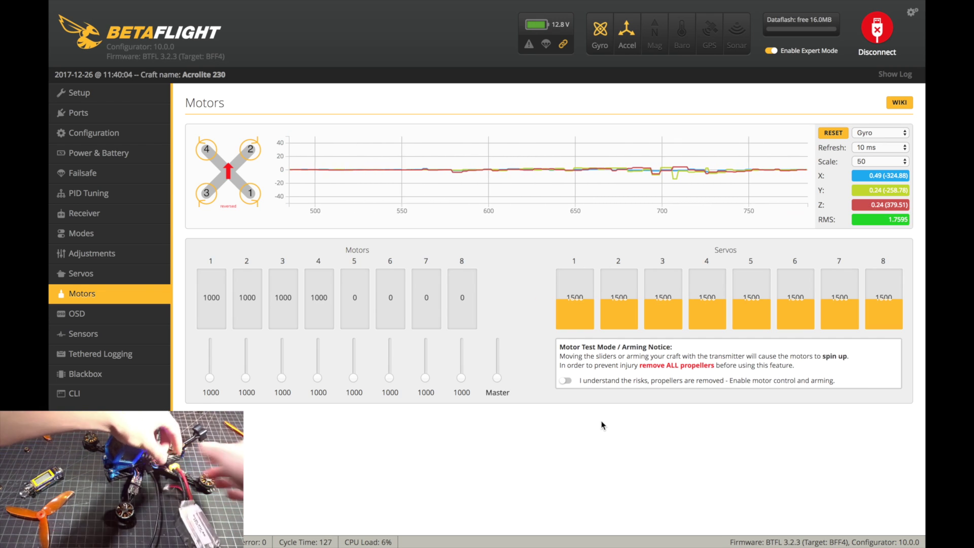
click(565, 381)
scroll(496, 378, up, 16)
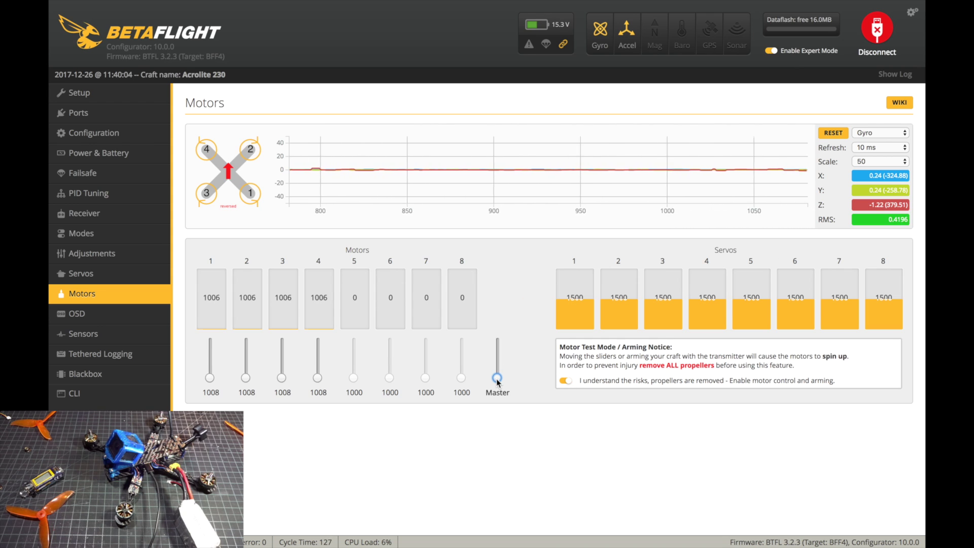
scroll(497, 378, up, 7)
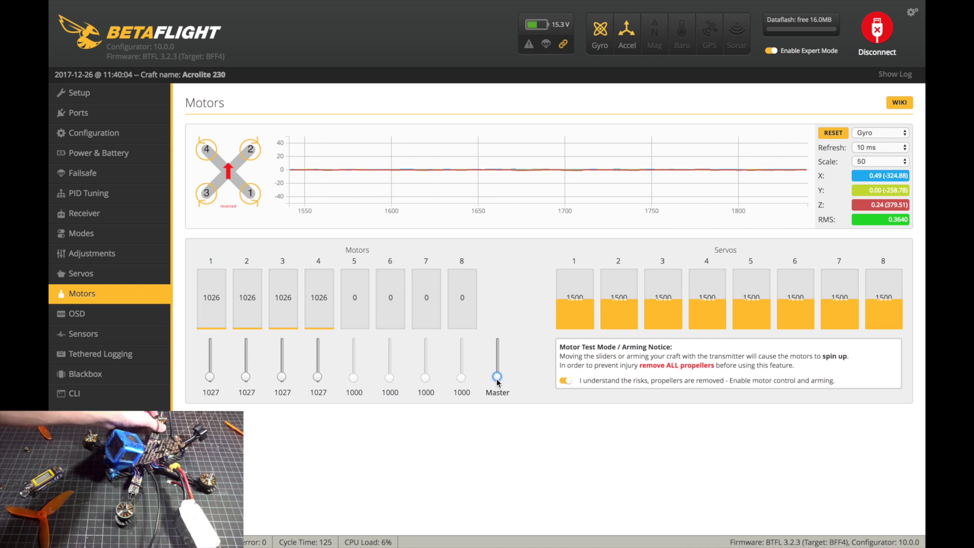
click(498, 377)
drag(497, 382, 497, 385)
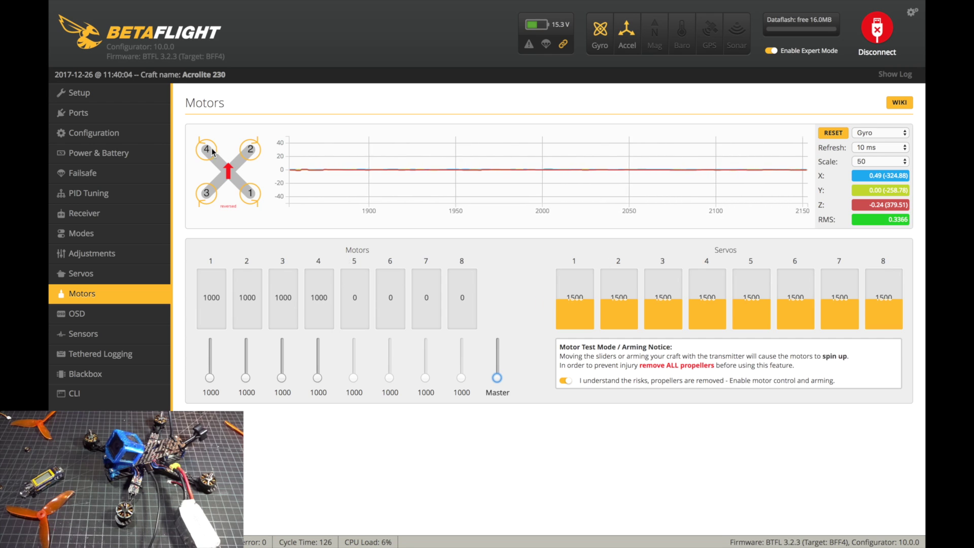
click(84, 133)
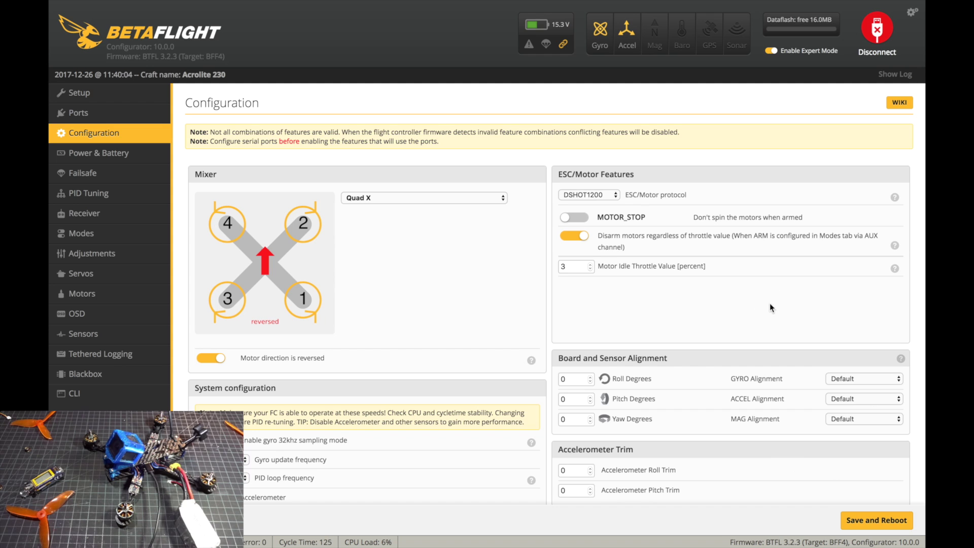
scroll(518, 291, down, 1)
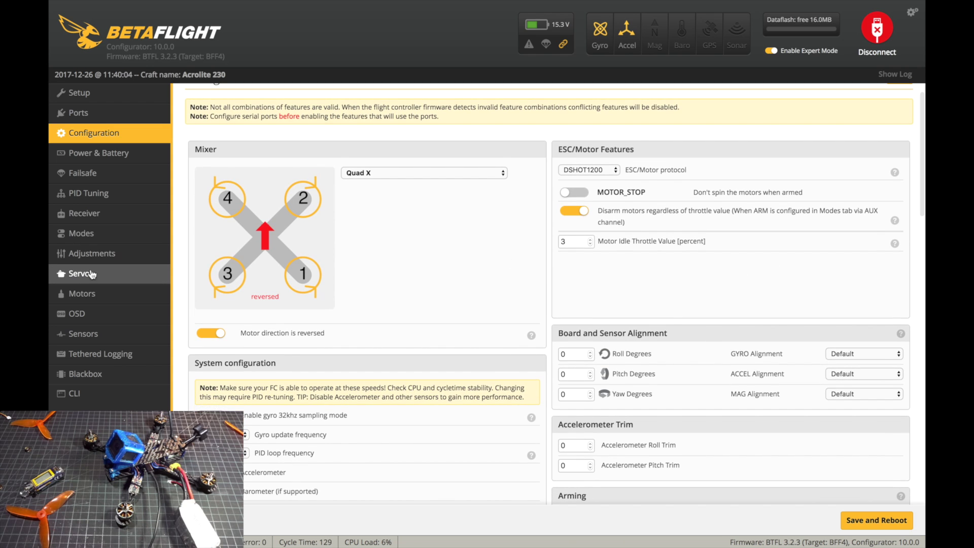
Switch off all OSD elements, and enable only Main Batt Voltage, Timer 1, Throttle Position and Vtx Channel.
click(110, 314)
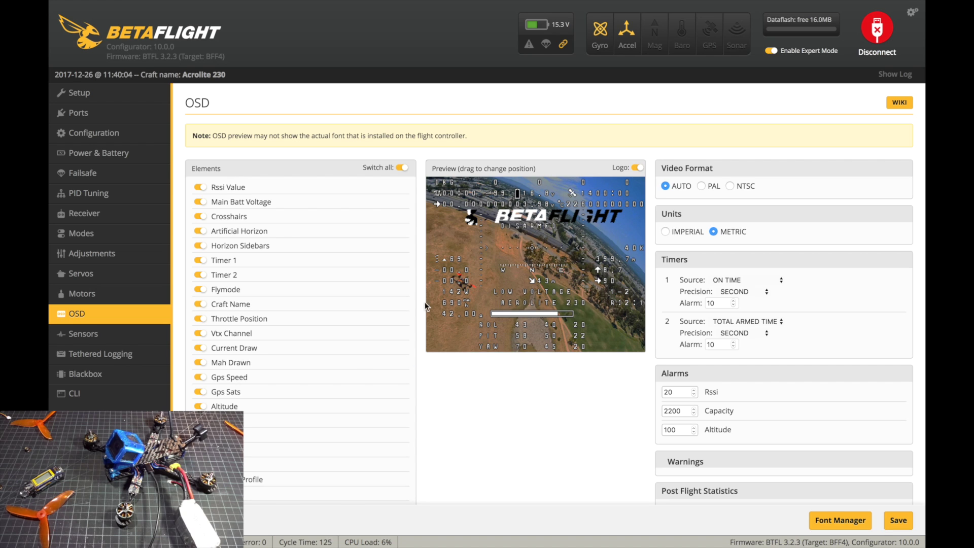
click(402, 168)
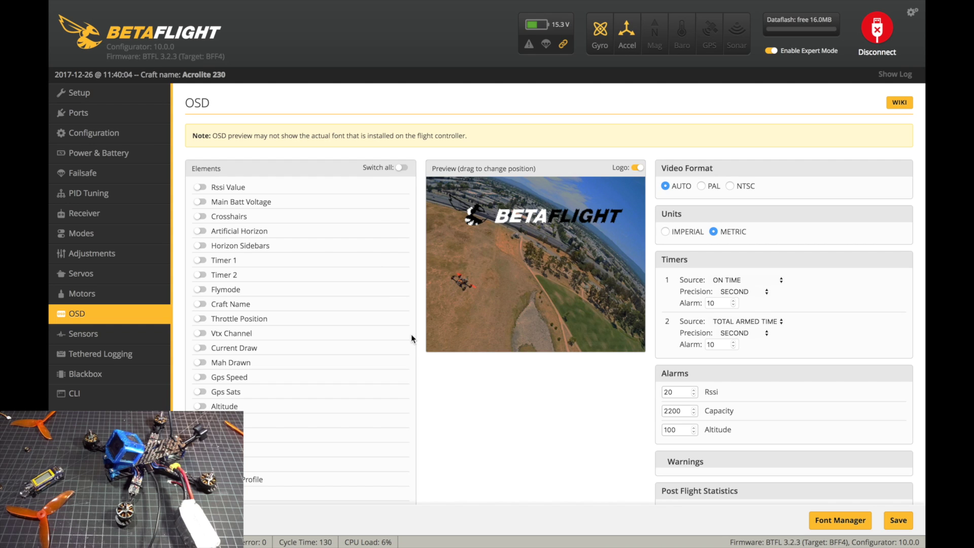
scroll(411, 333, down, 1)
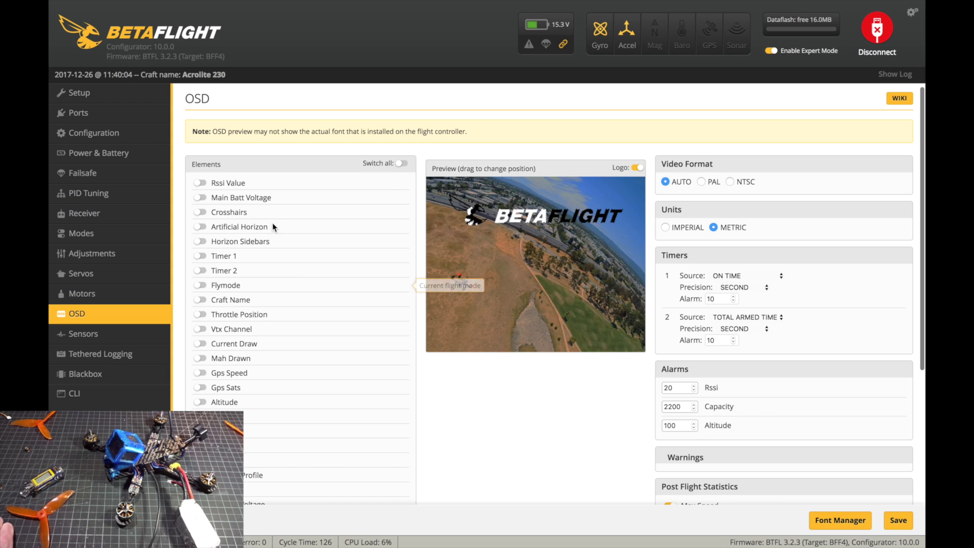
scroll(204, 213, down, 1)
click(203, 231)
click(200, 284)
click(200, 294)
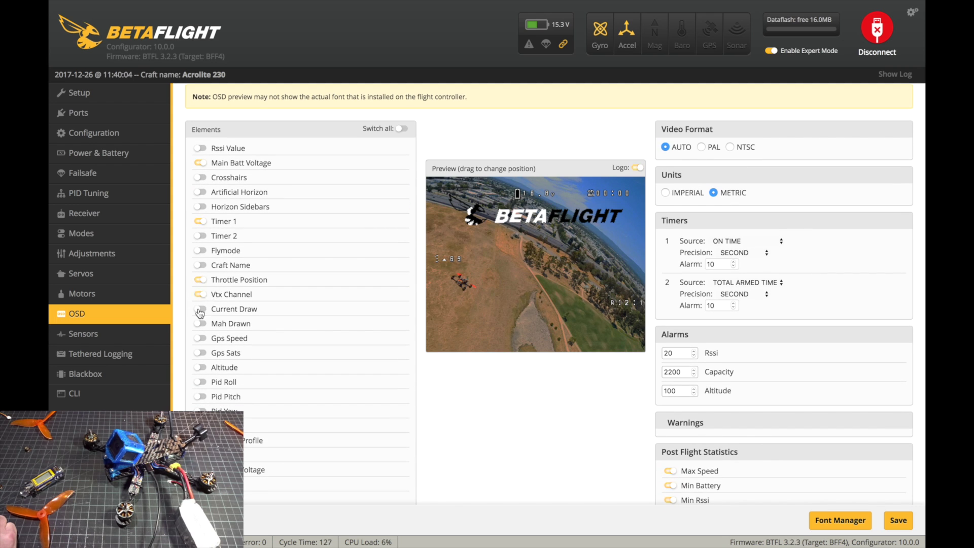
Enable the Current Draw, Mah Drawn and Avg Cell Voltage elements of the OSD.
click(200, 309)
click(201, 323)
scroll(213, 334, down, 2)
scroll(227, 353, down, 1)
click(199, 320)
scroll(199, 320, down, 2)
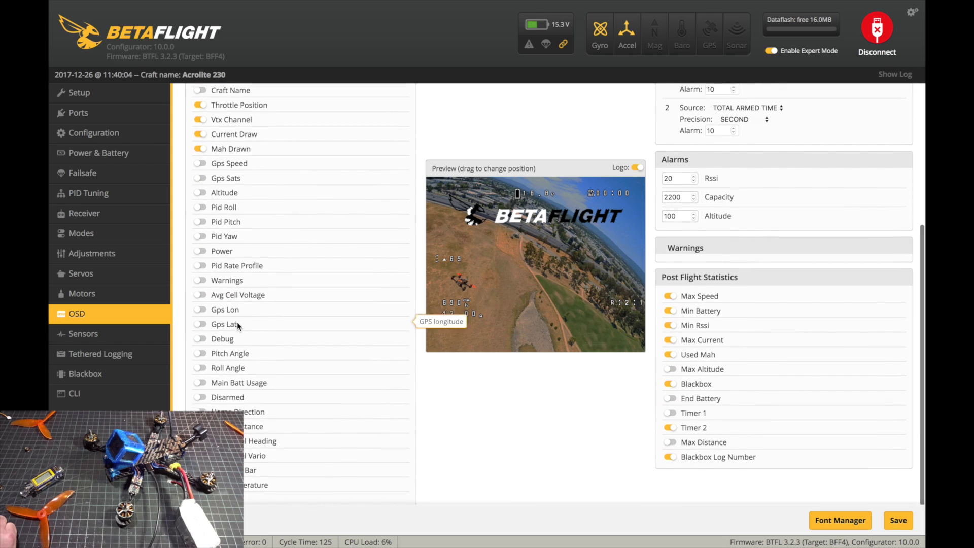
click(201, 283)
scroll(576, 428, up, 2)
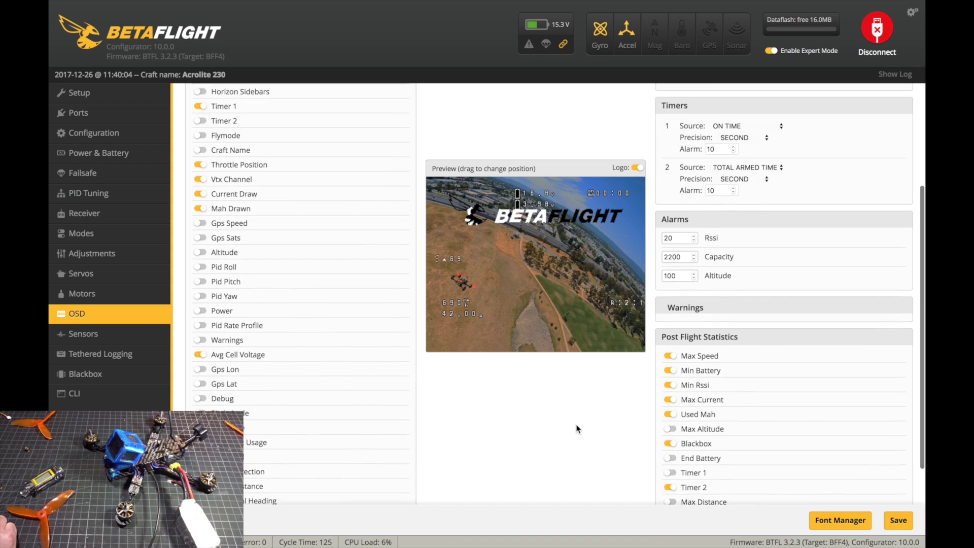
Set the OSD capacity alarm to 1300, disable the Max Speed, Min Rssi and Blackbox post-flight statistics, and enable End Battery and Timer 1.
scroll(599, 431, down, 1)
scroll(639, 454, up, 4)
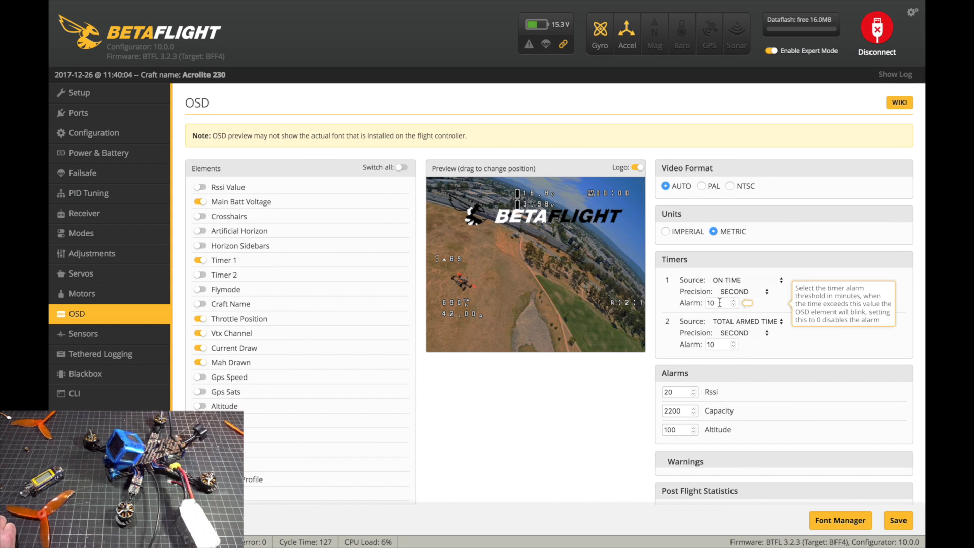
double_click(675, 410)
text(1100)
scroll(605, 406, down, 1)
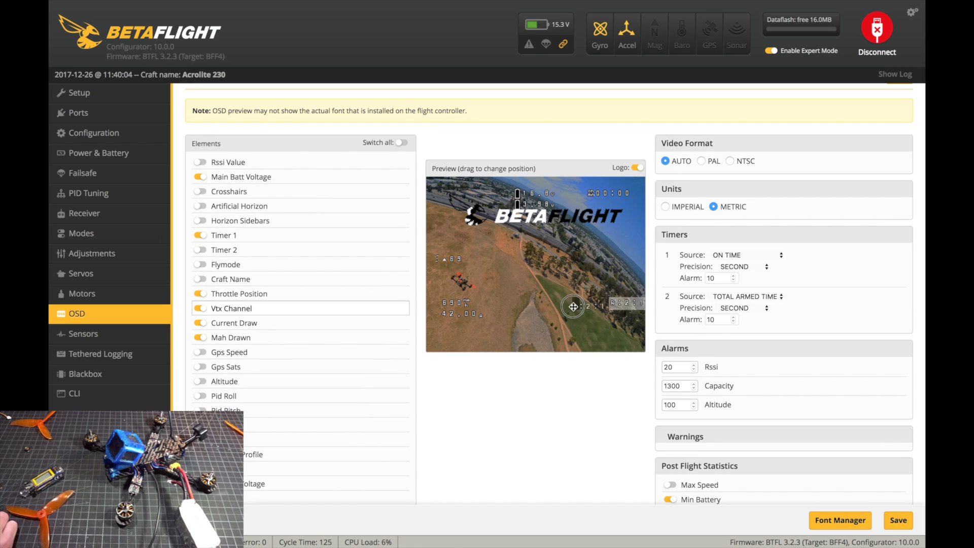
Arrange the OSD readouts in two rows low in the preview, with the voltages between current/mAh and channel/timer, and disable Throttle Position.
drag(620, 304, 590, 305)
drag(532, 193, 527, 314)
drag(602, 188, 609, 320)
scroll(556, 450, up, 1)
mouse_move(459, 314)
mouse_down()
mouse_move(459, 324)
mouse_move(456, 314)
mouse_up()
drag(440, 256, 406, 318)
drag(618, 291, 609, 314)
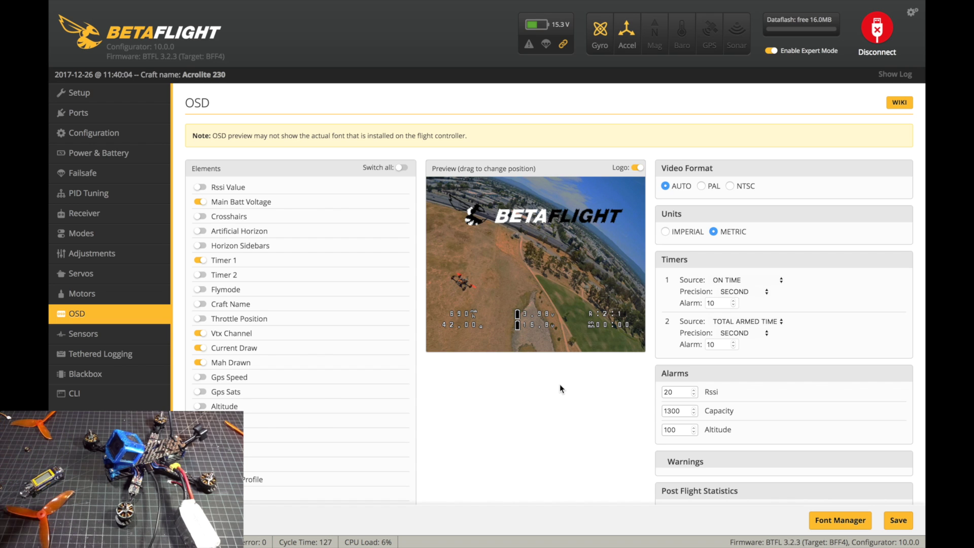
scroll(559, 419, down, 5)
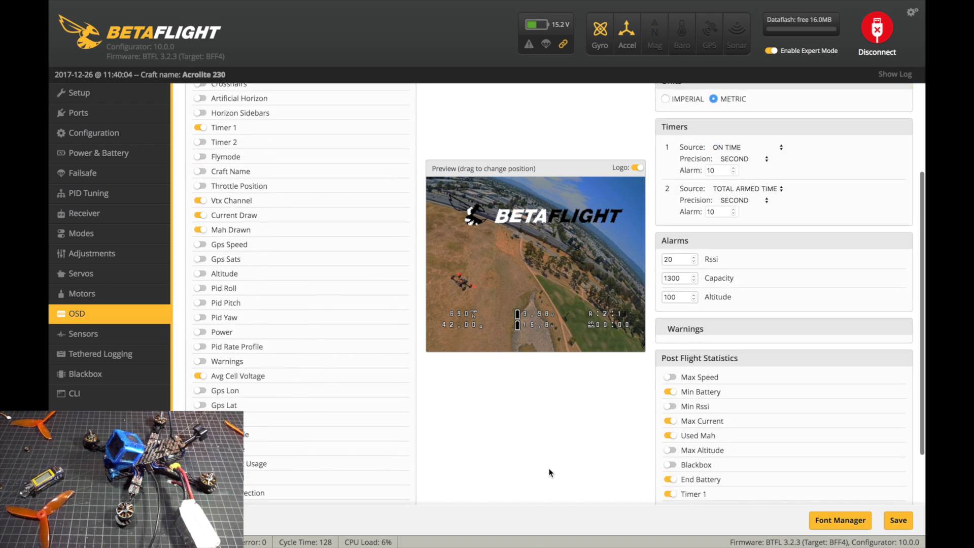
scroll(568, 436, up, 5)
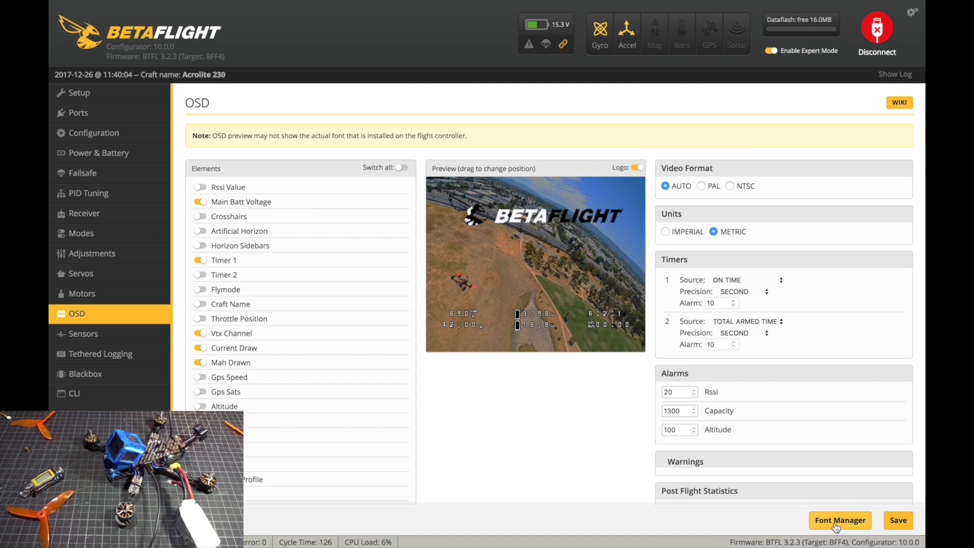
Select the Betaflight font preset in the OSD font manager, close it, and save the OSD settings.
click(865, 524)
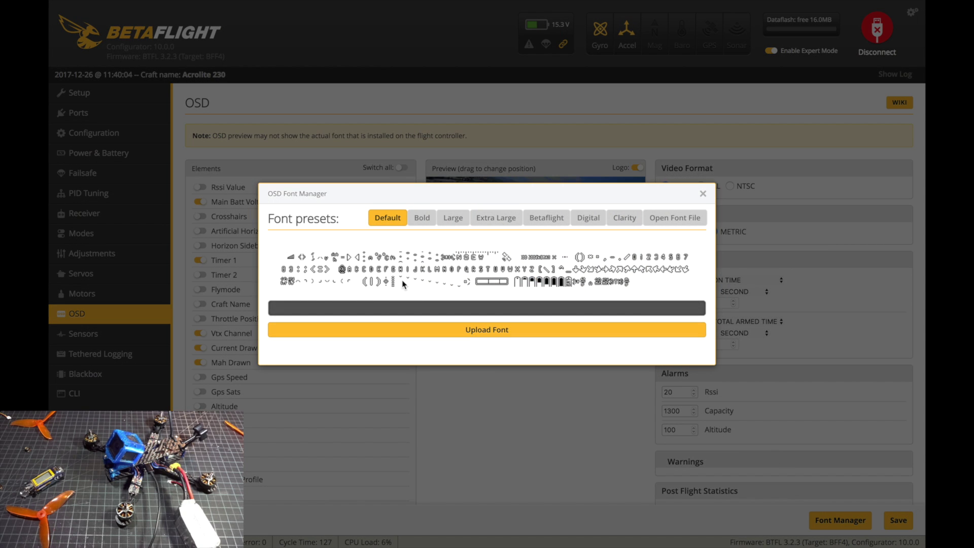
click(546, 218)
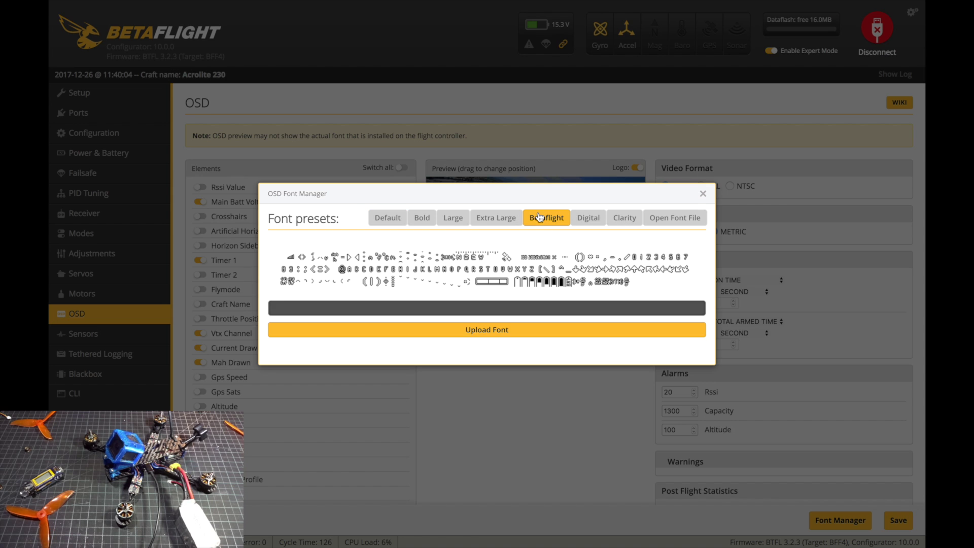
click(703, 195)
click(893, 520)
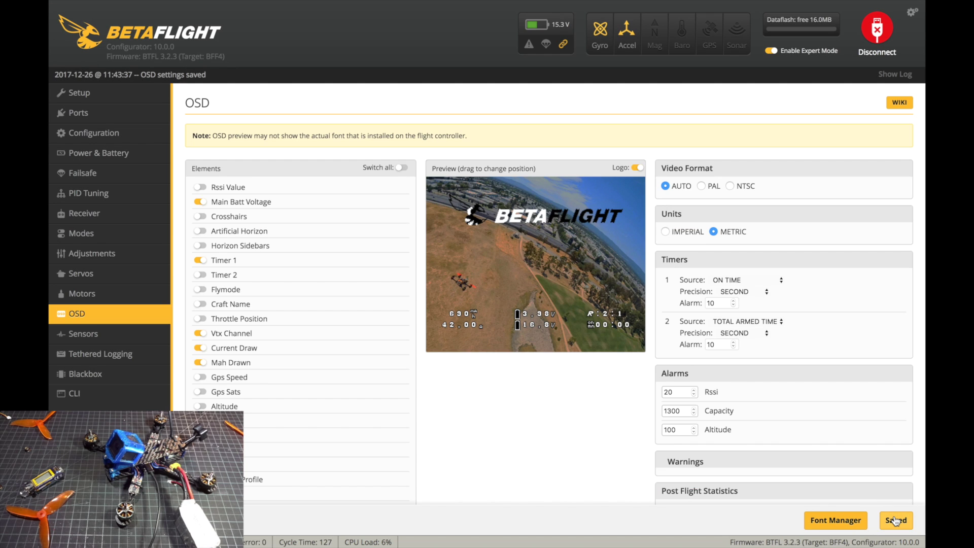